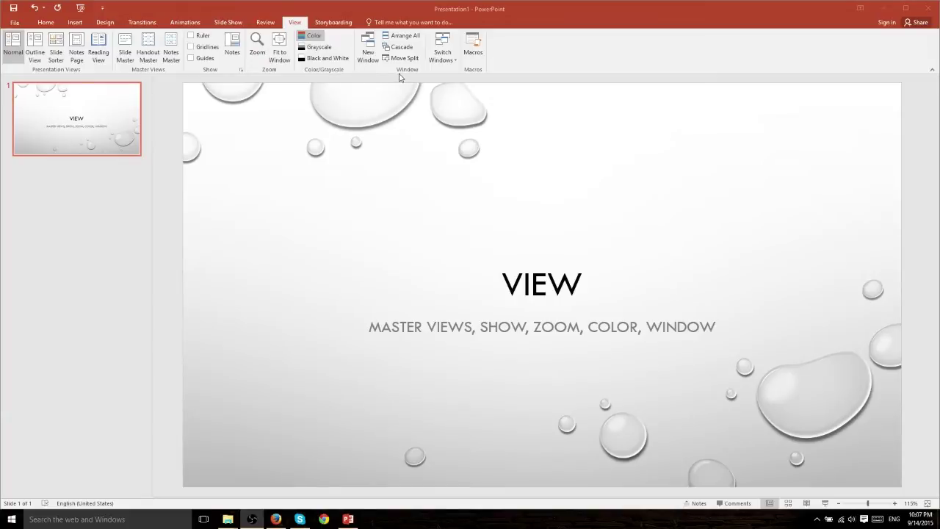
Check the slide layouts on the Home tab, then open the Notes Master from the View tab
click(126, 58)
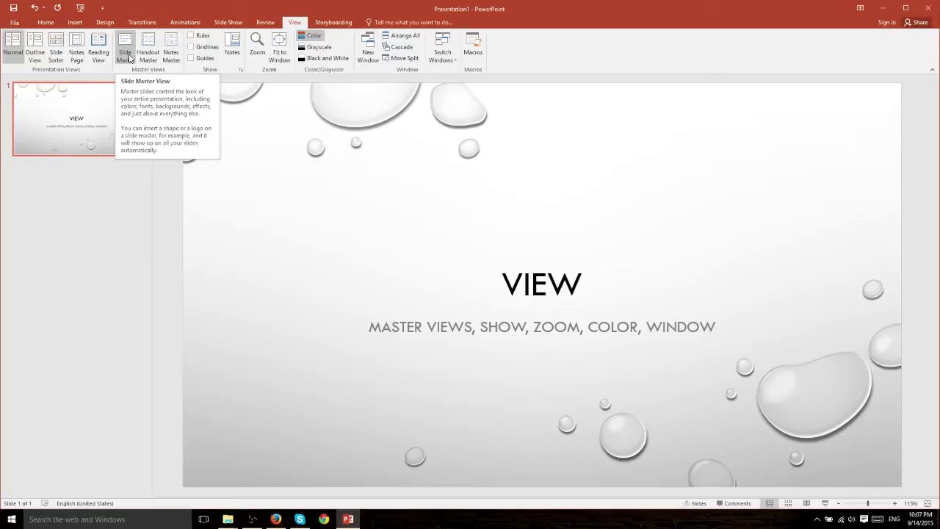
click(129, 58)
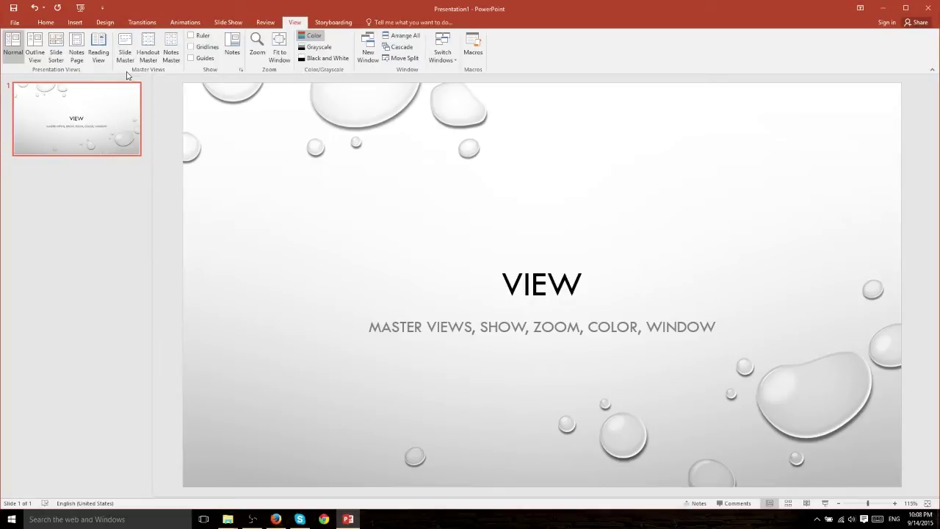
click(46, 22)
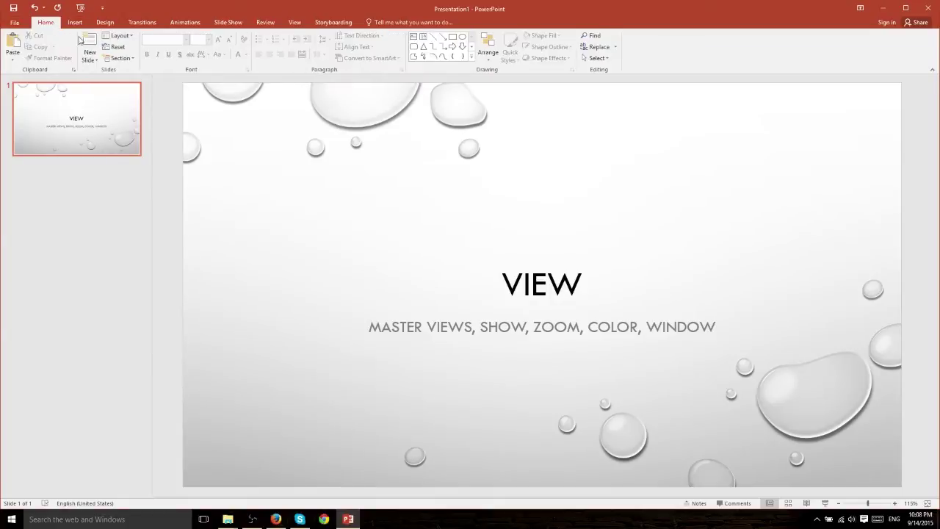
click(88, 57)
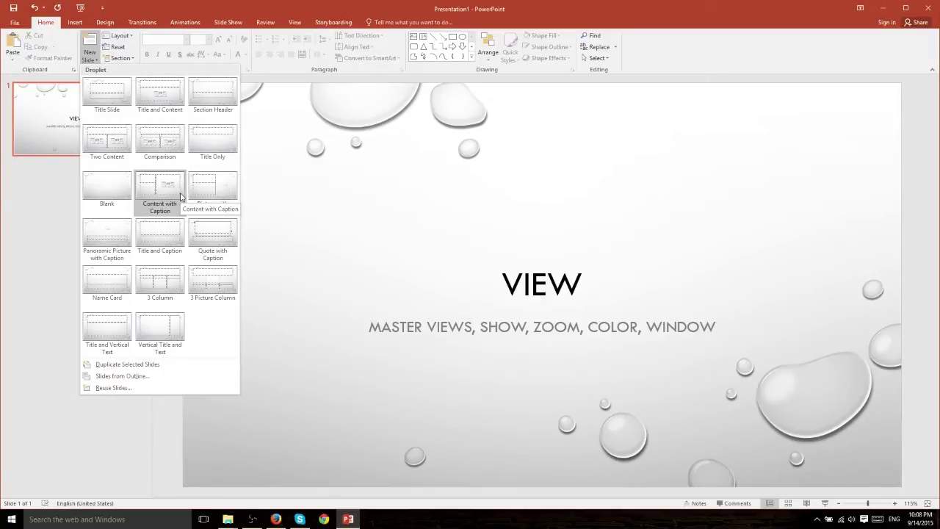
click(296, 25)
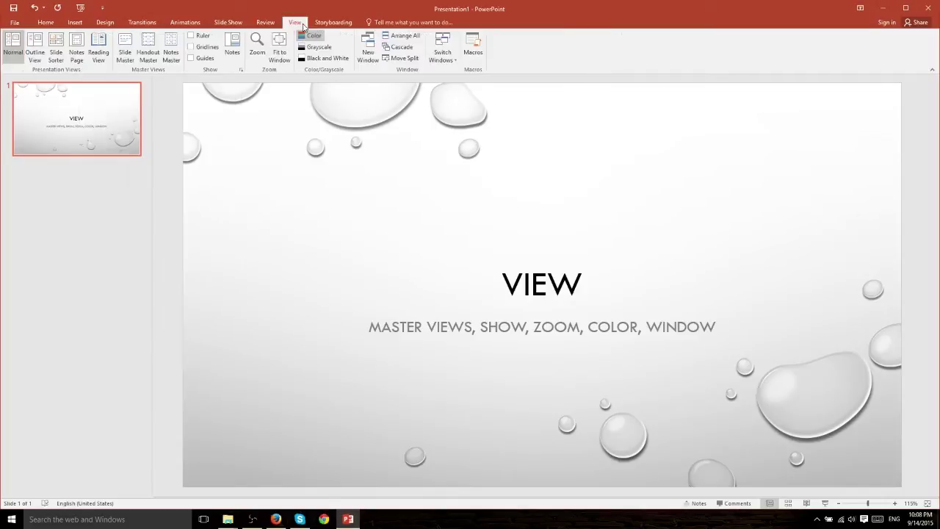
click(320, 25)
click(294, 22)
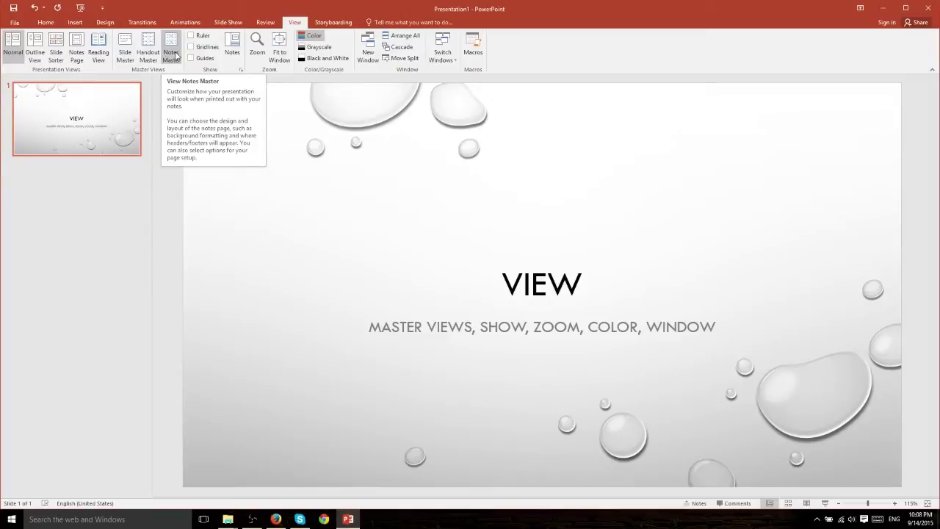
click(171, 53)
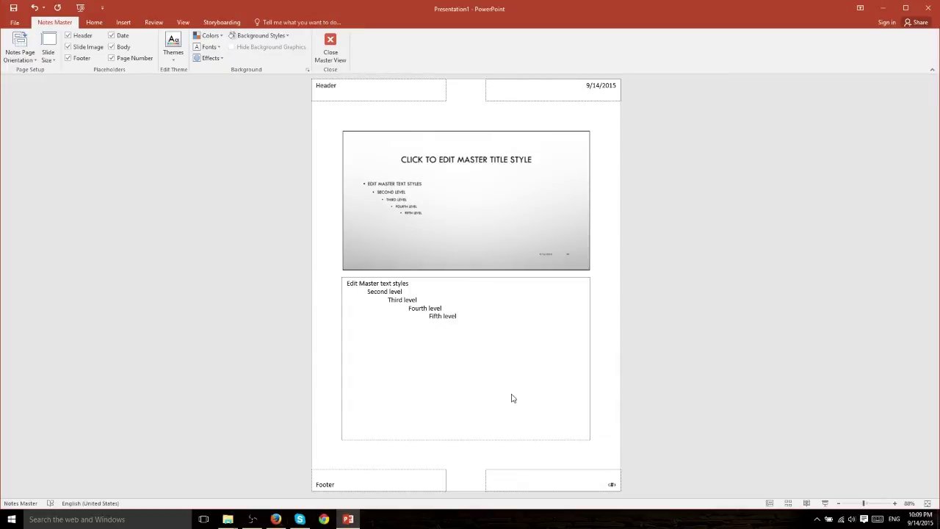
Apply the dark blue background style to the notes master
click(456, 336)
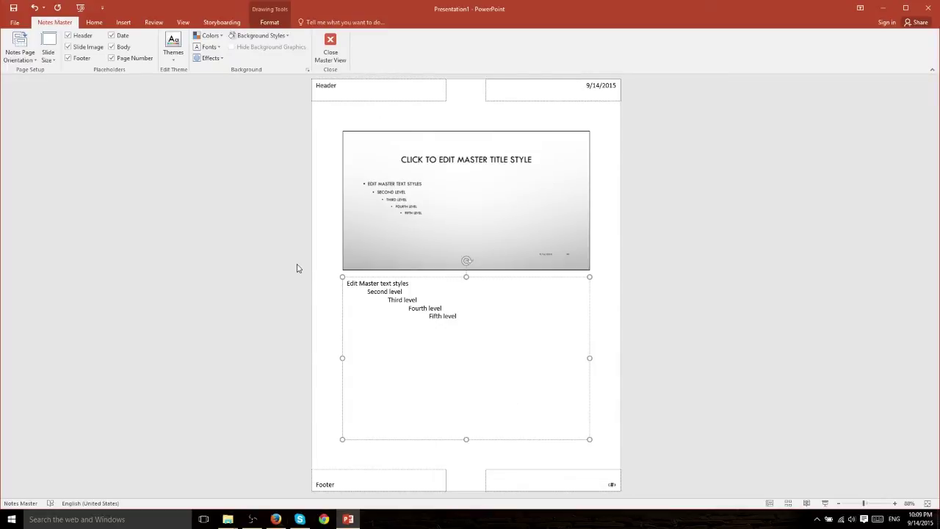
click(602, 276)
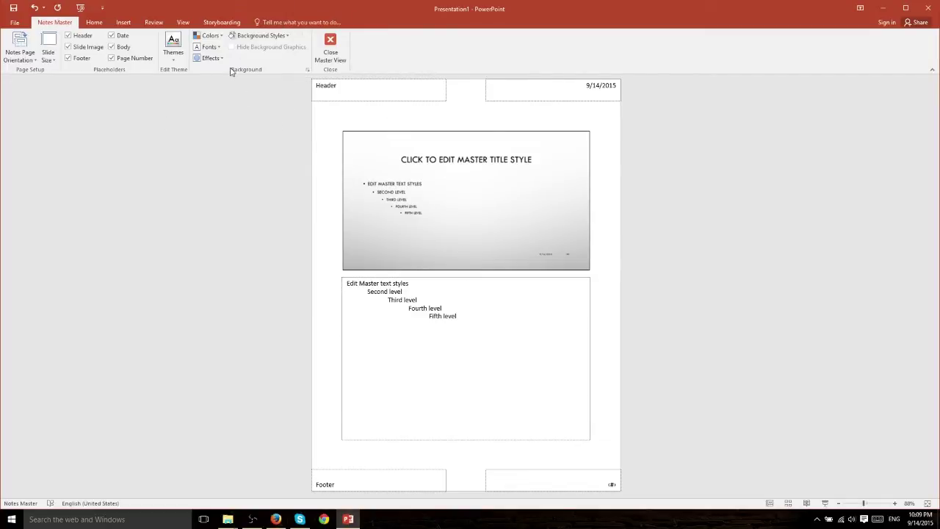
click(211, 35)
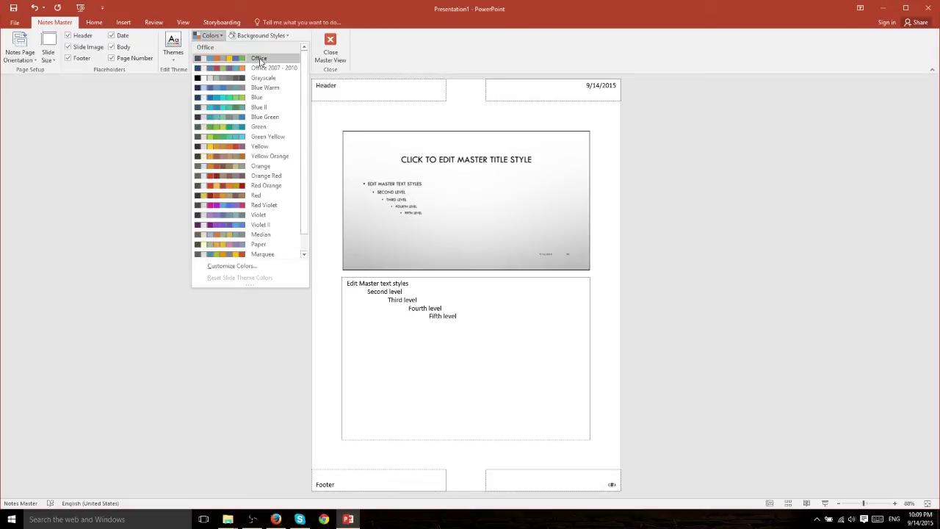
click(231, 35)
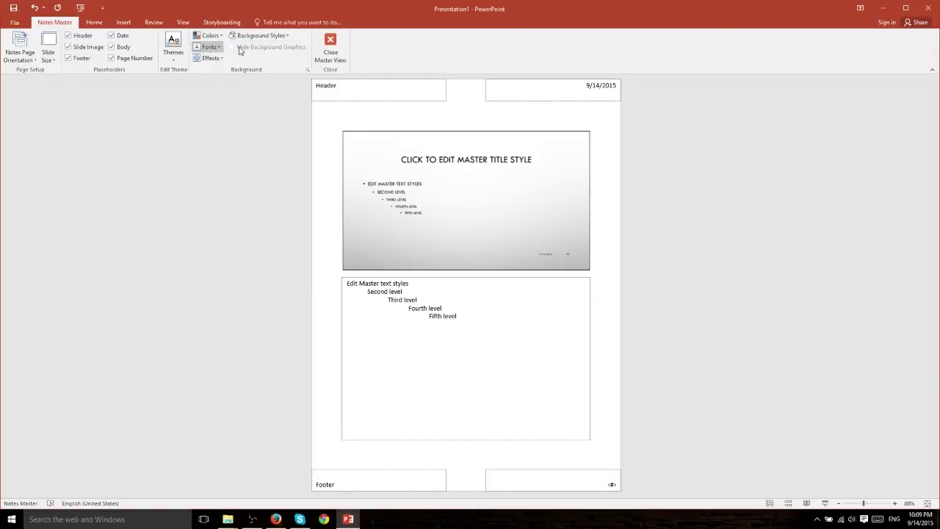
click(257, 36)
click(327, 57)
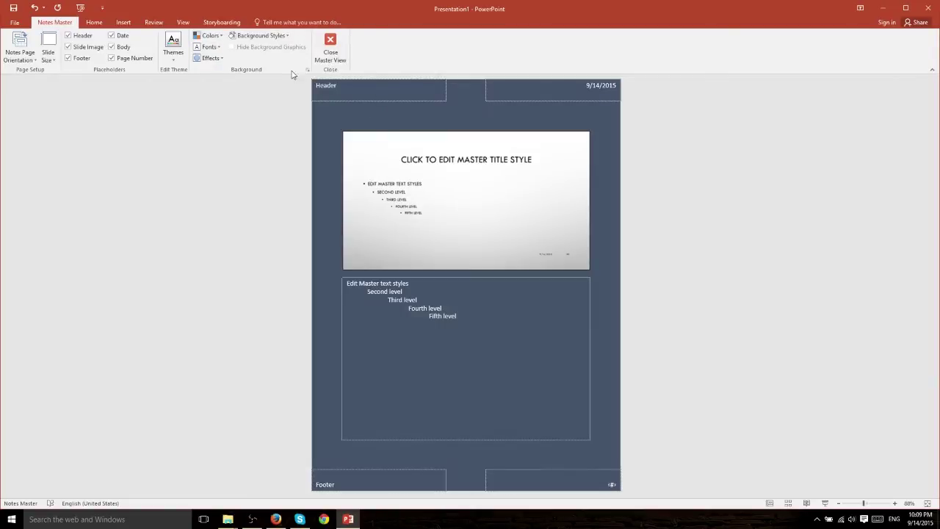
Close master view and switch the print layout from Full Page Slides to Notes Pages to preview it
click(319, 57)
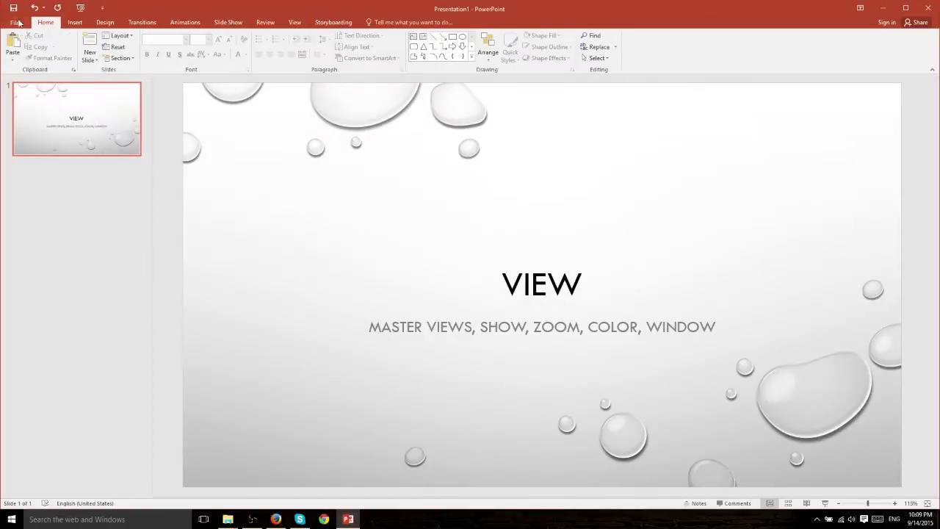
click(14, 22)
click(36, 138)
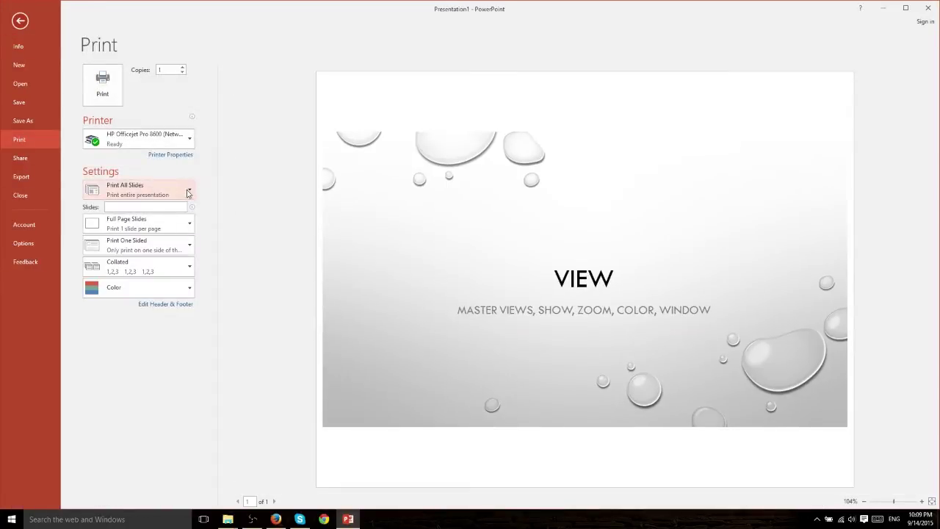
click(191, 189)
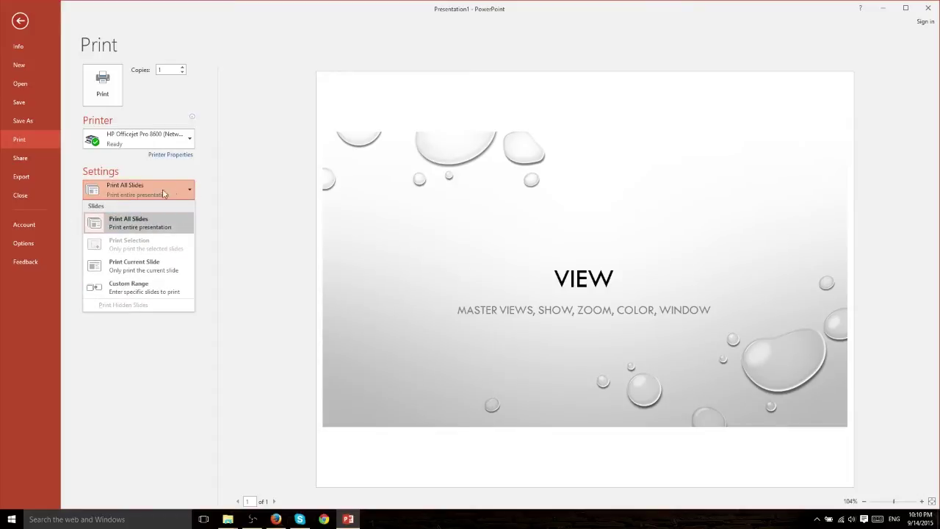
click(192, 189)
click(188, 227)
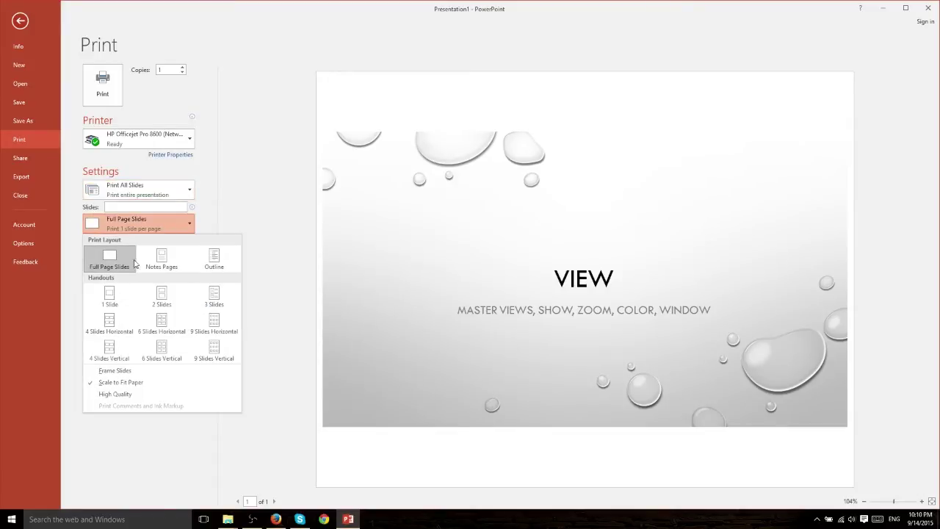
click(162, 258)
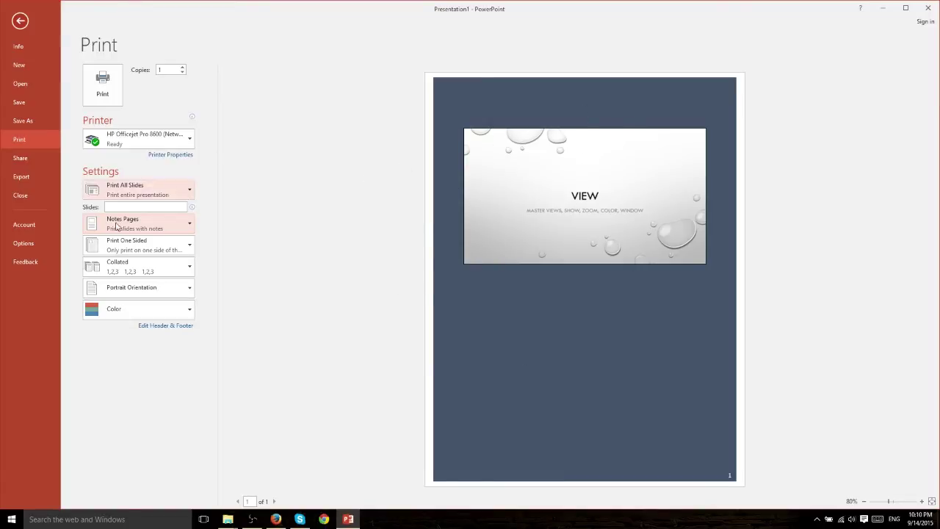
Leave the print preview and switch to the Handout Master from the View tab
click(20, 21)
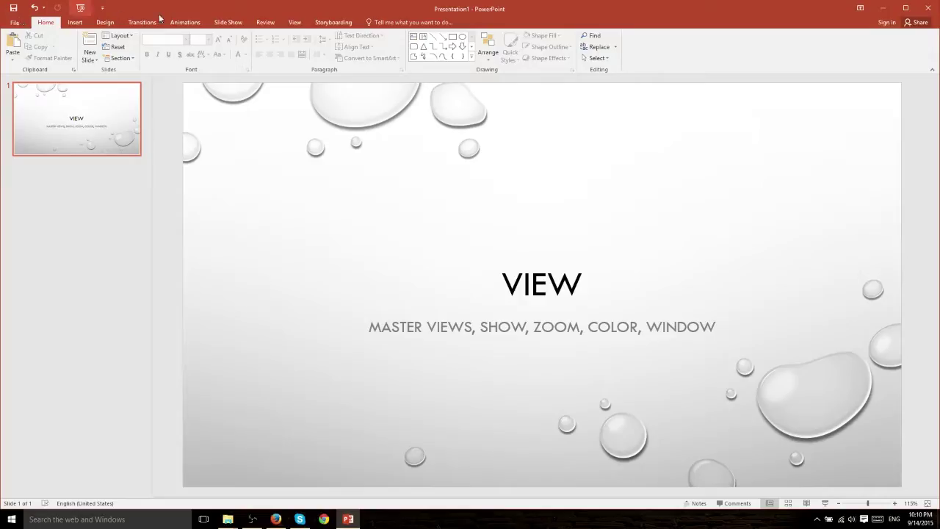
click(332, 22)
click(294, 22)
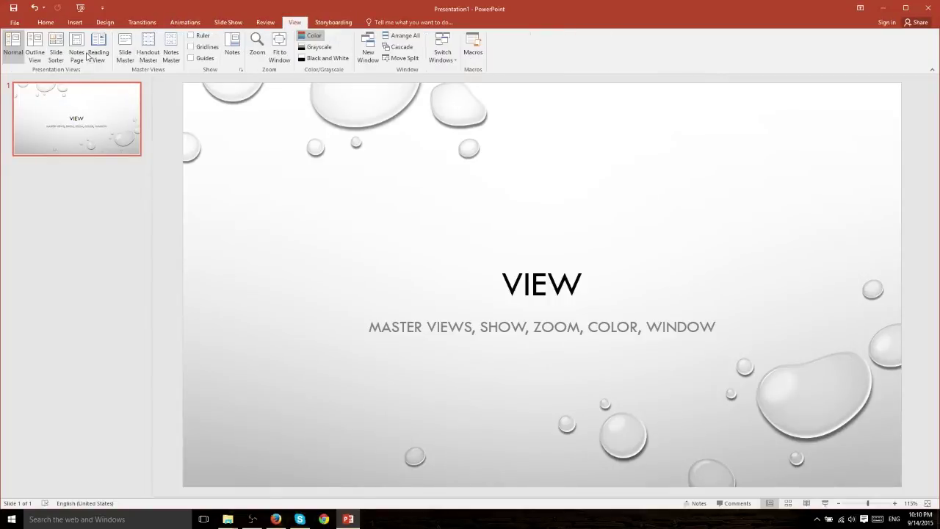
click(149, 55)
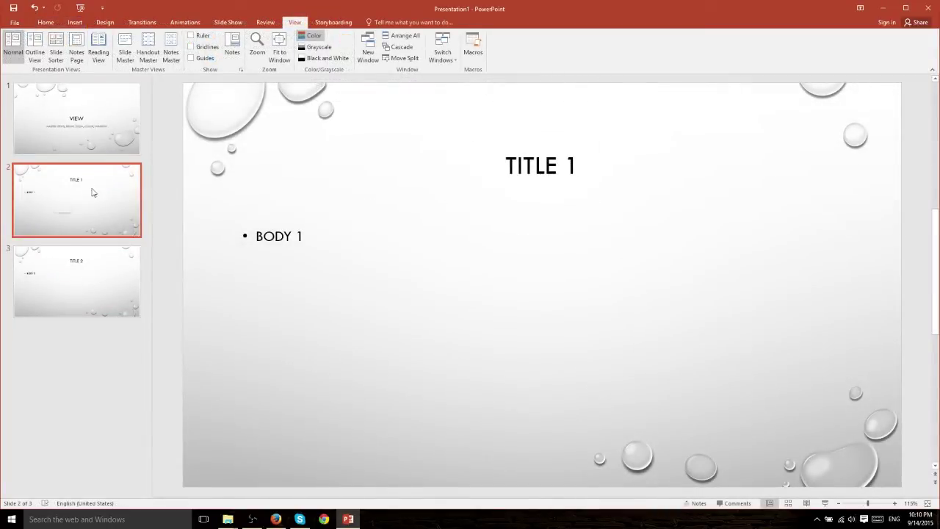
click(154, 56)
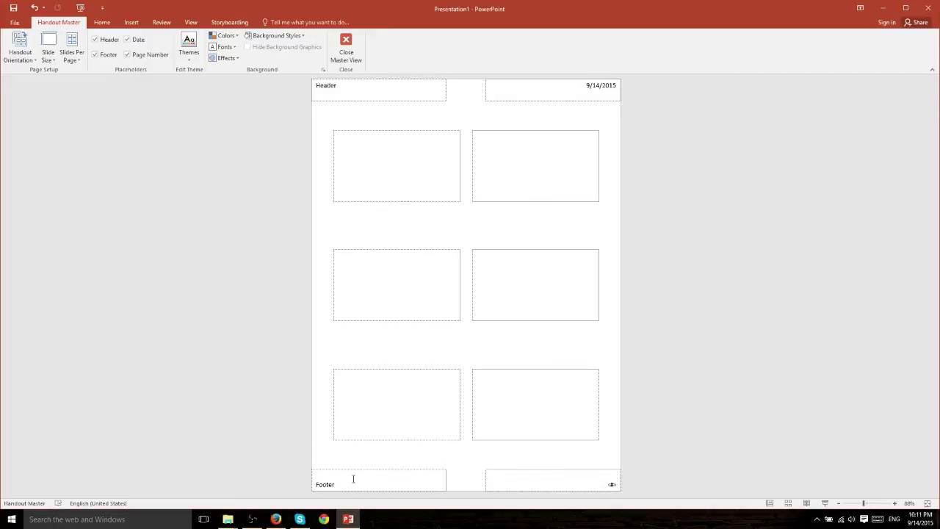
Select the handout's 9/14/2015 date placeholder and then the header placeholder
click(579, 87)
drag(574, 88, 629, 84)
click(608, 85)
double_click(609, 85)
click(427, 91)
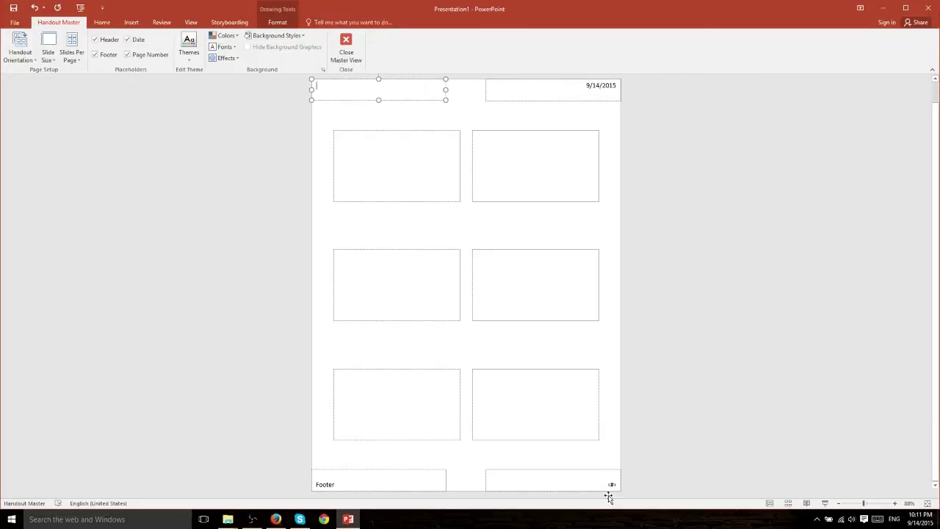
click(608, 446)
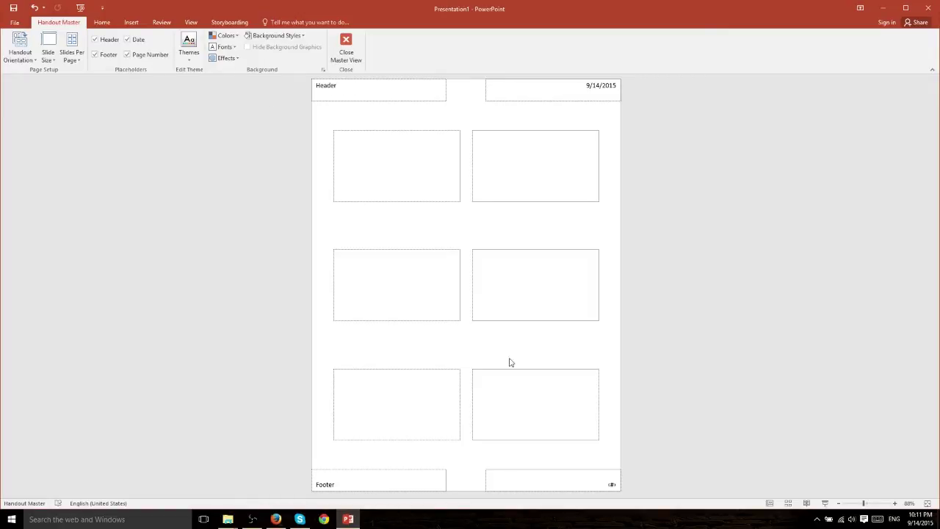
Turn the Header and Date placeholders off, then back on again
click(105, 43)
click(134, 43)
click(94, 40)
click(127, 40)
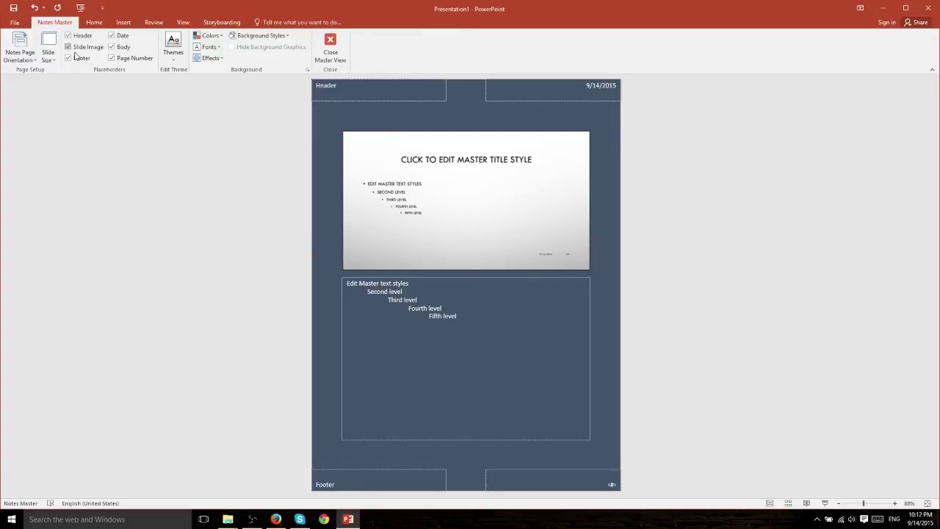
Uncheck and then recheck the Body placeholder on the notes master
click(118, 49)
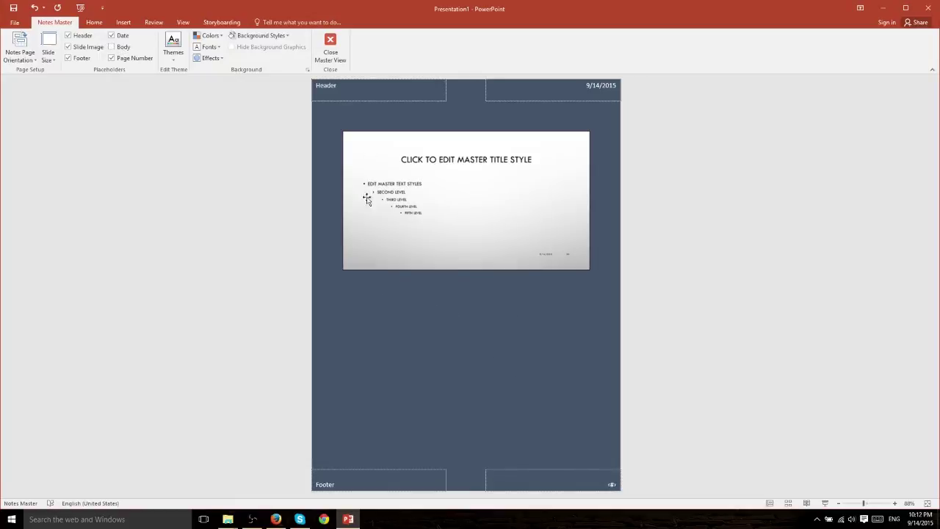
click(122, 46)
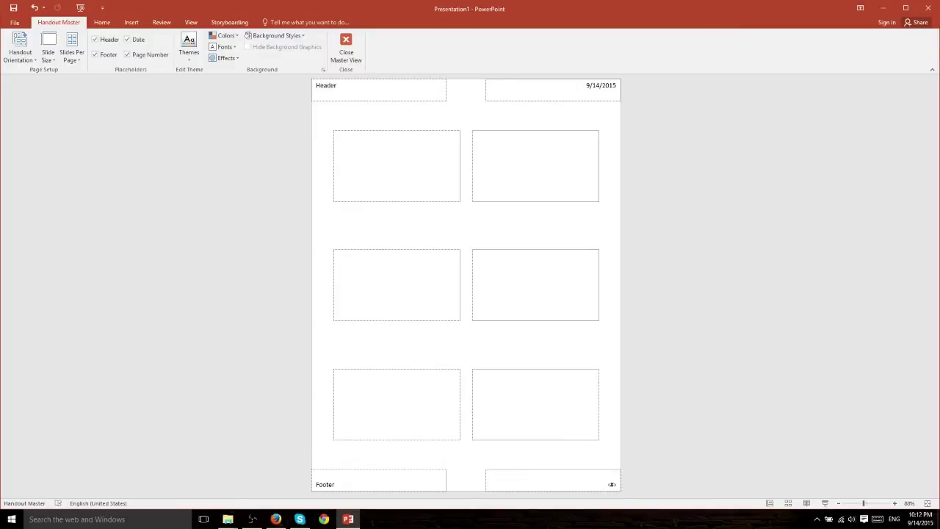
Set Handout Orientation to Landscape, then look at the Slide Size options
click(35, 60)
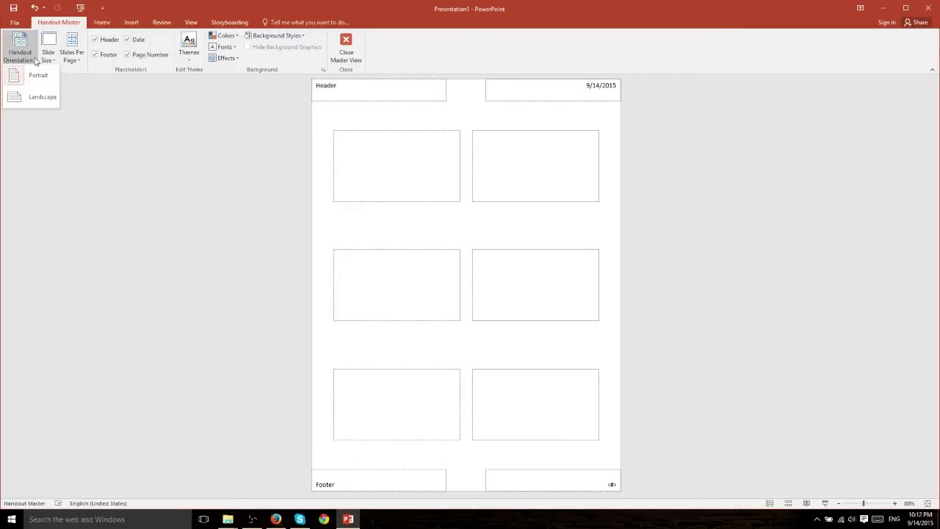
click(34, 96)
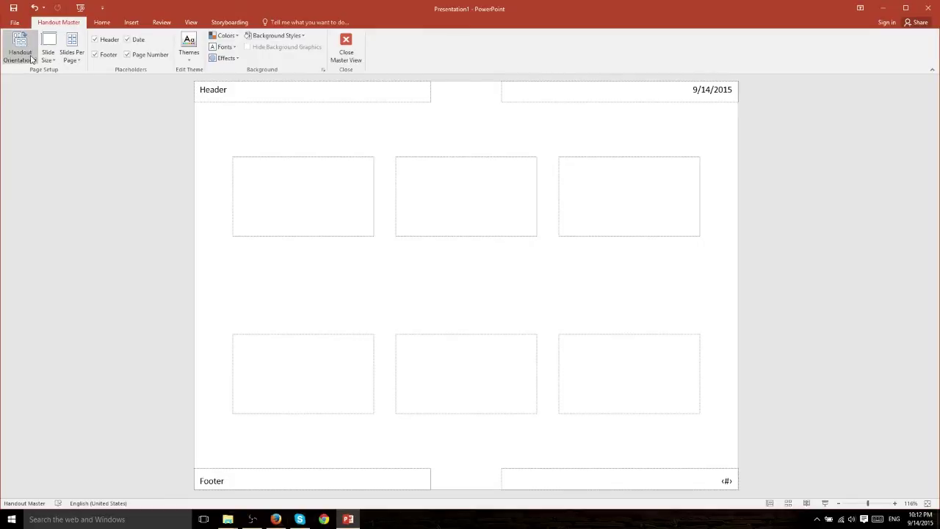
click(57, 56)
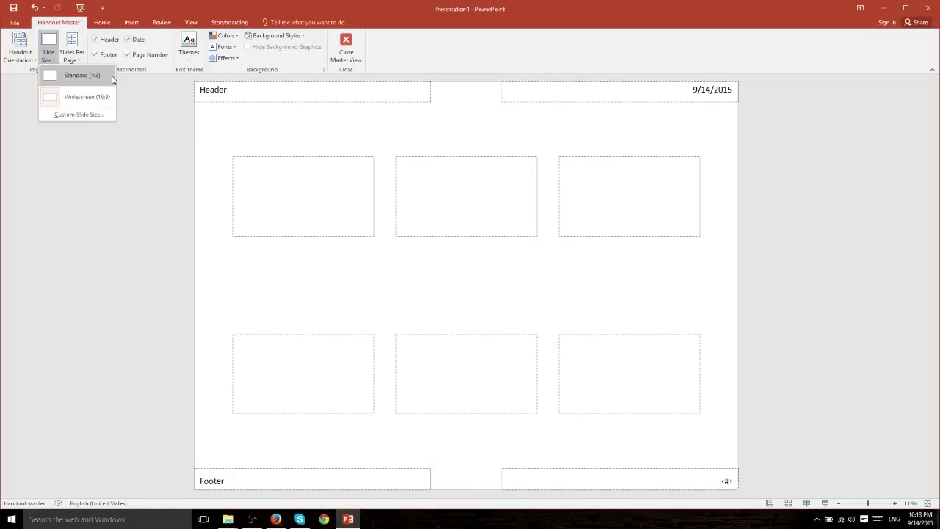
click(81, 75)
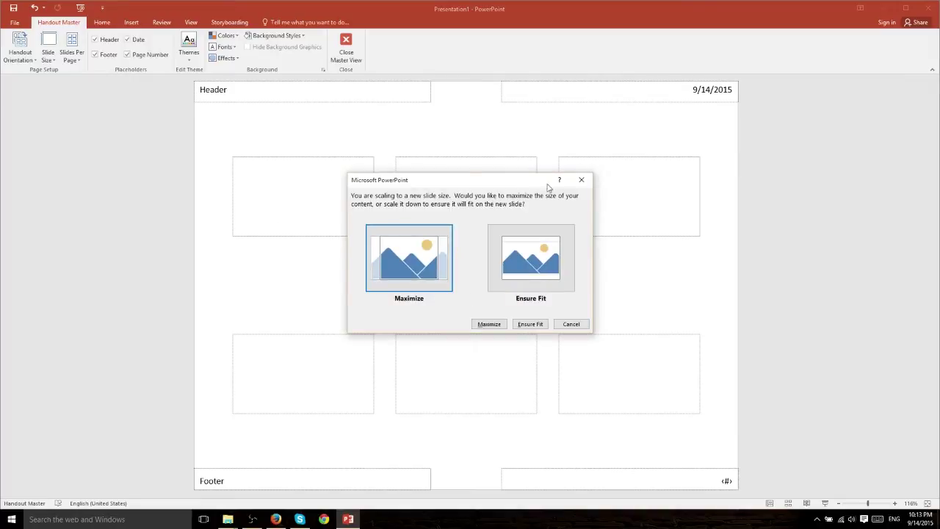
mouse_move(572, 180)
mouse_down()
mouse_move(615, 187)
mouse_move(577, 181)
mouse_up()
click(577, 180)
click(71, 53)
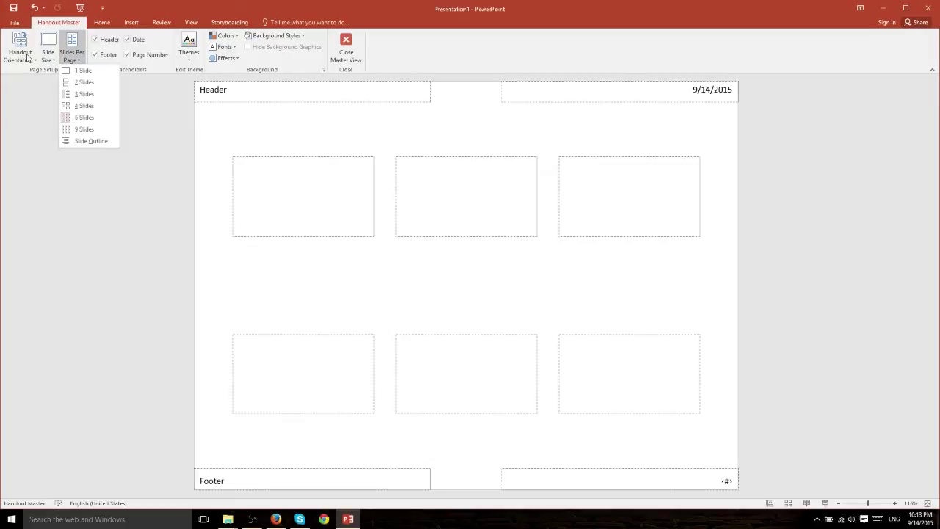
Try 4, then 1, then 2 slides per handout page
click(87, 107)
click(71, 55)
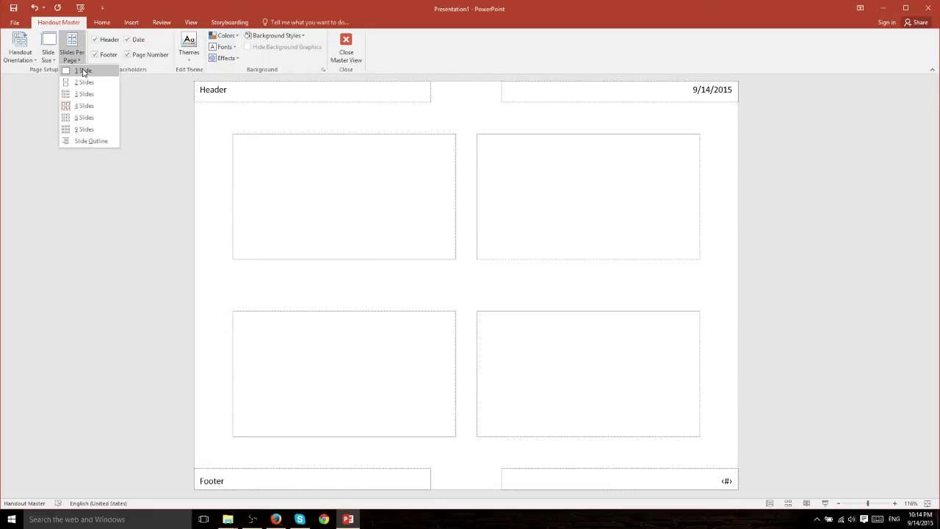
click(83, 71)
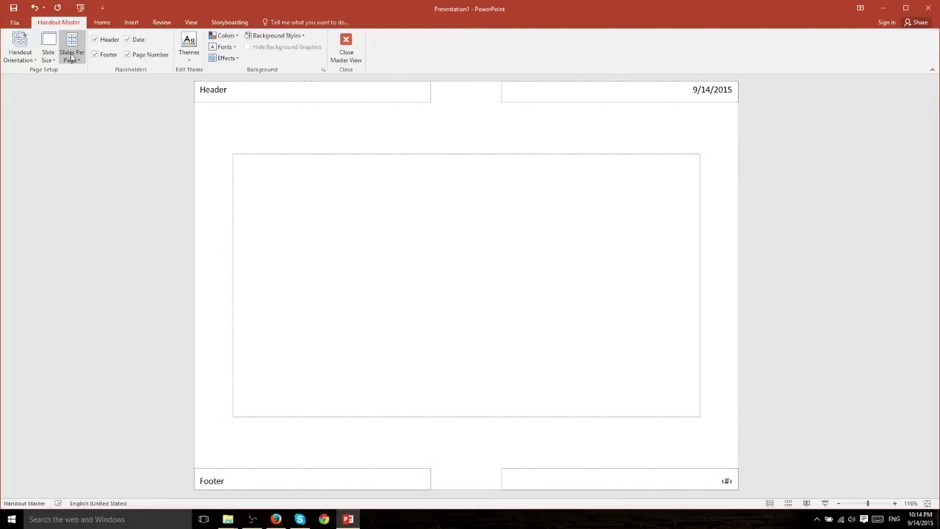
click(71, 56)
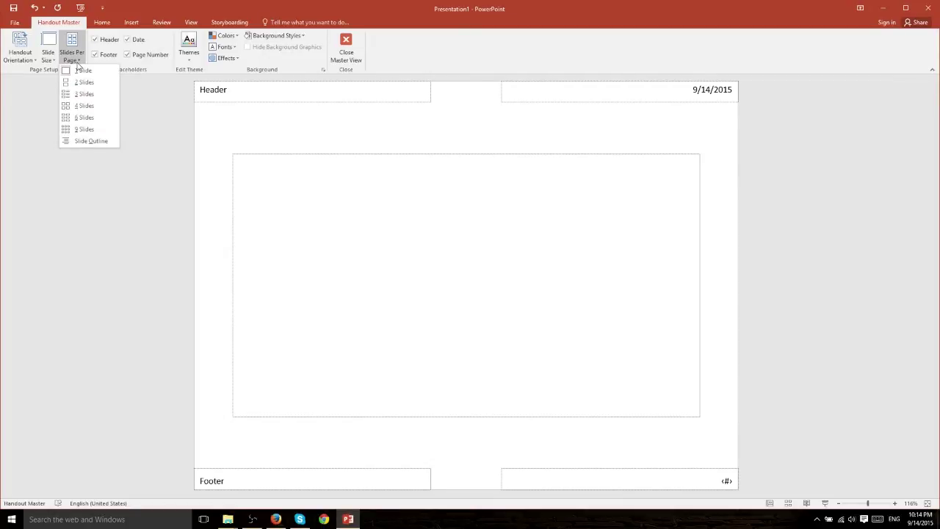
click(77, 65)
click(70, 50)
click(85, 82)
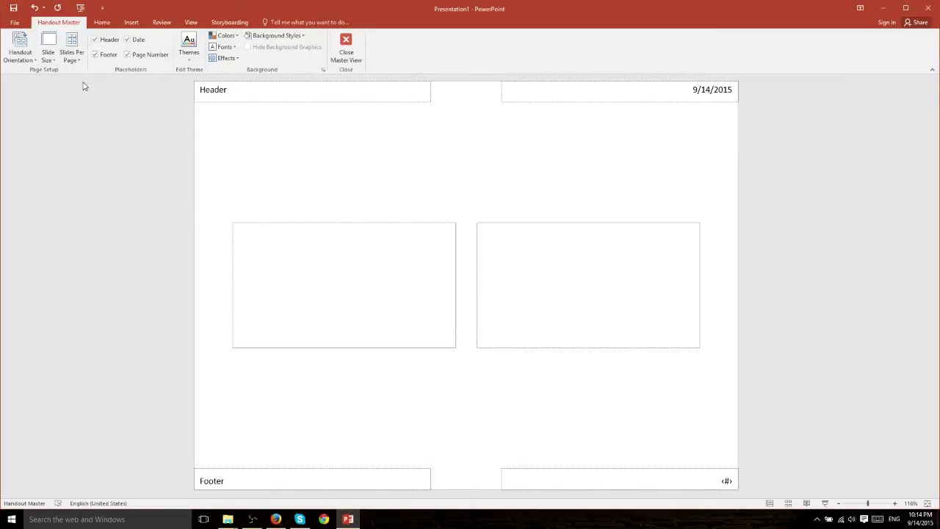
Try 4, 9 and 6 slides per page, finishing on 4 slides per page
click(72, 55)
click(85, 106)
click(71, 55)
click(82, 129)
click(71, 57)
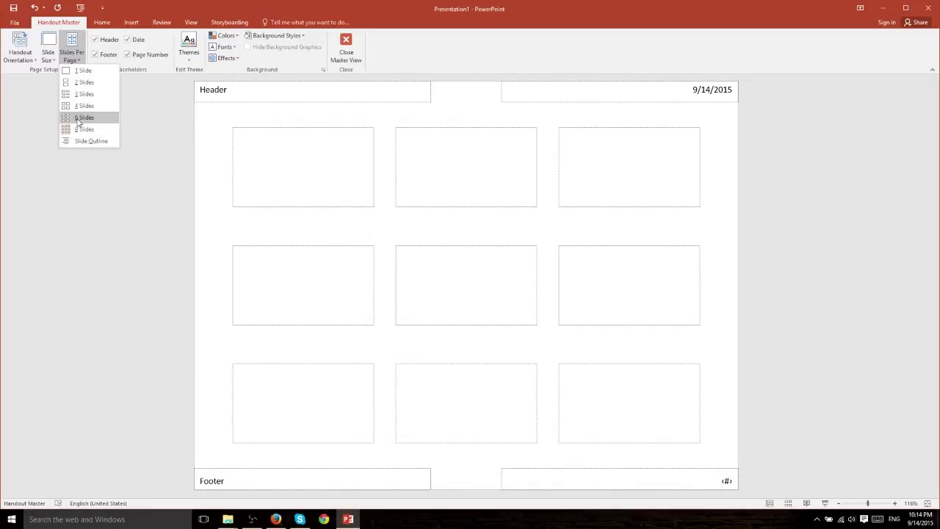
click(85, 116)
click(71, 55)
click(84, 106)
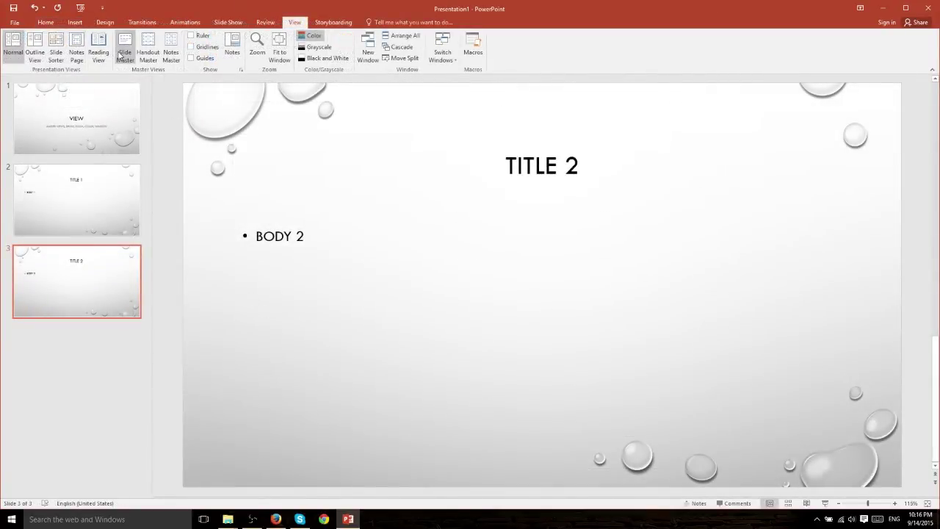
Select the top-level slide master, then return to Normal view and show the Design themes
click(124, 53)
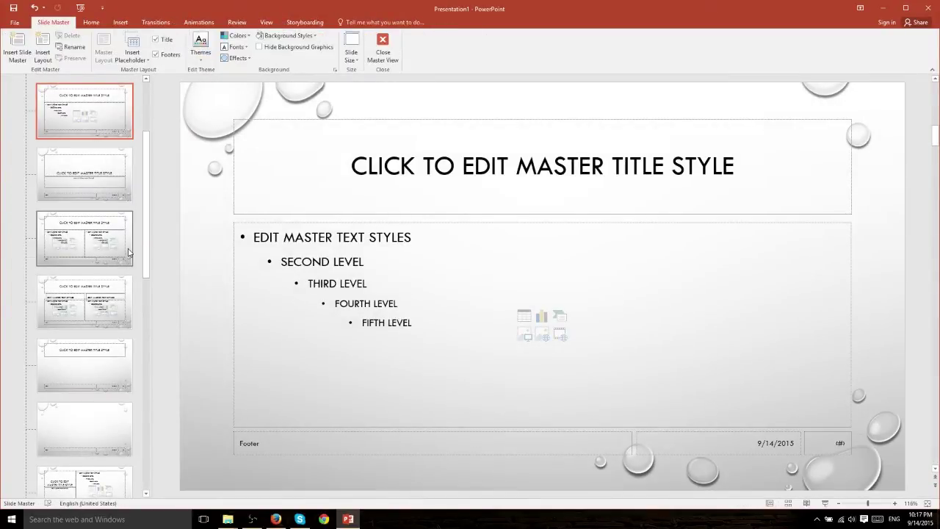
scroll(80, 220, up, 2)
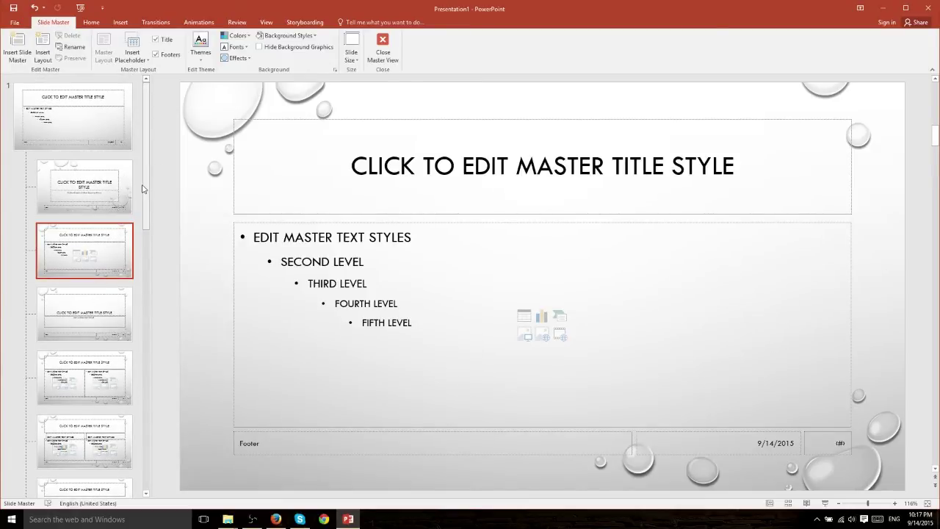
click(107, 143)
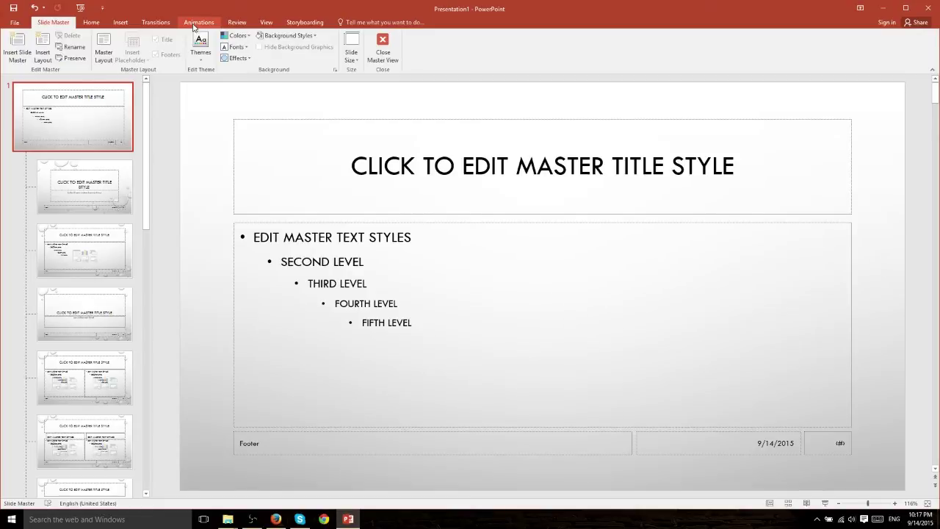
click(91, 22)
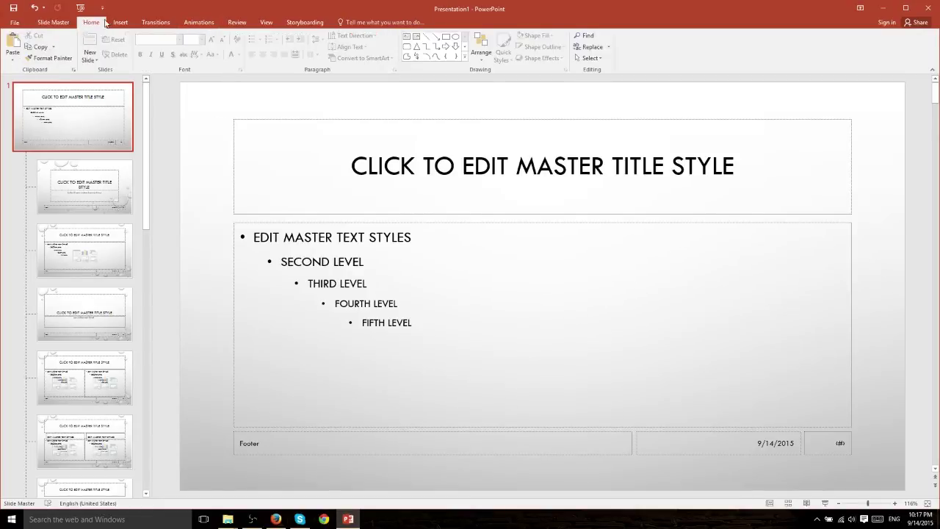
click(57, 23)
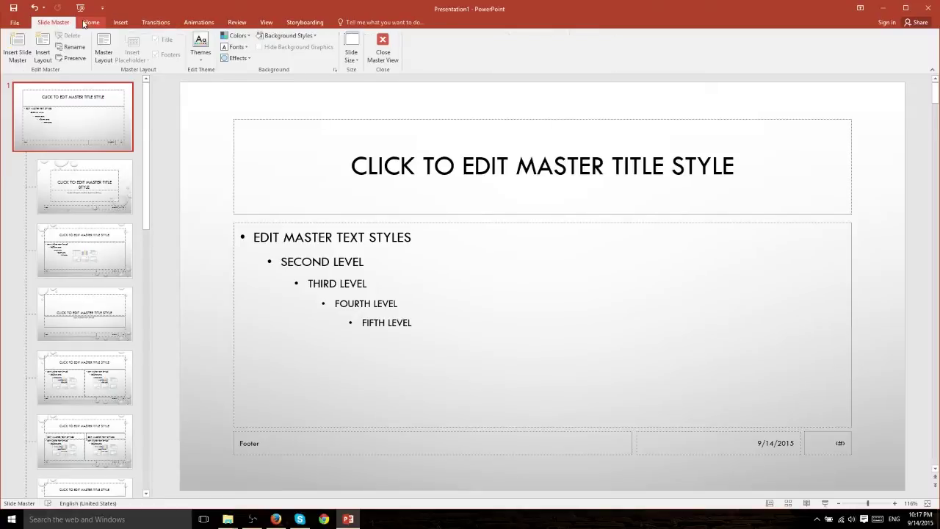
click(382, 47)
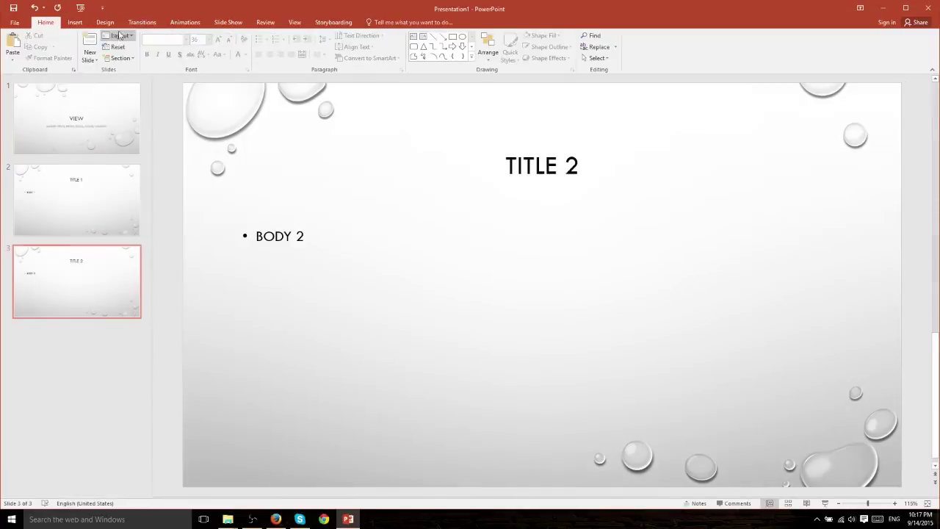
click(114, 28)
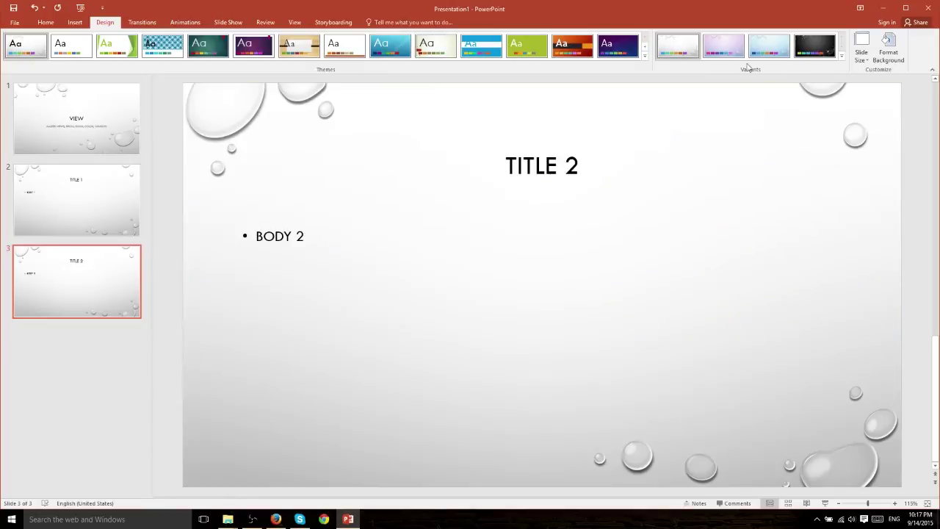
Reopen Slide Master view, scroll up to the master and open the Themes gallery
scroll(214, 39, down, 5)
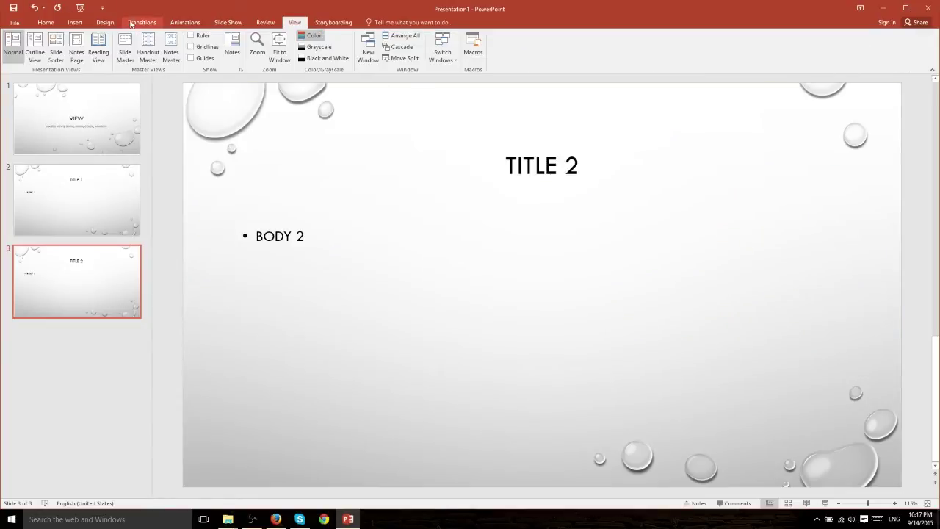
click(125, 49)
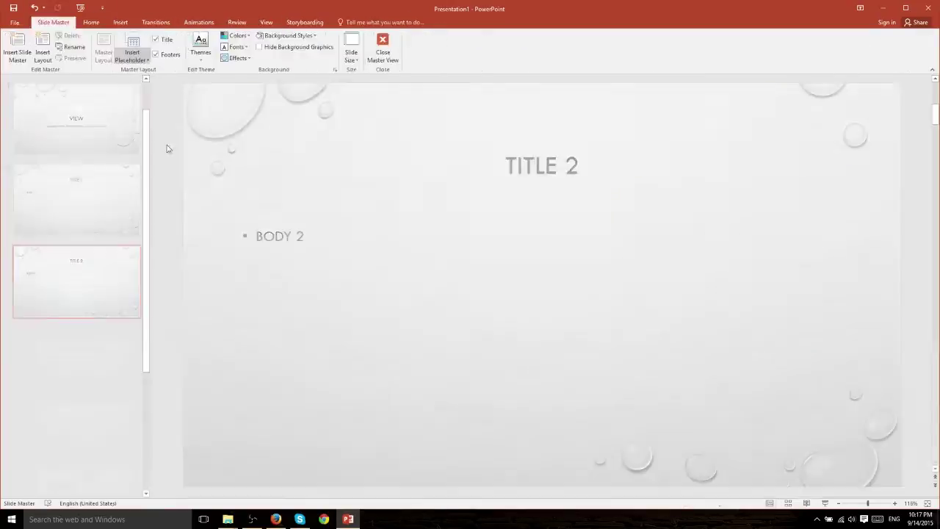
scroll(147, 155, up, 3)
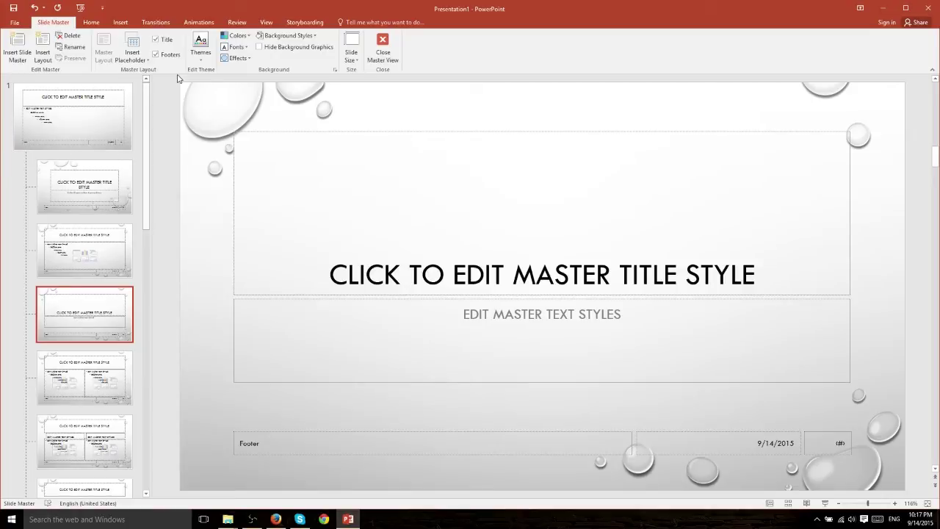
click(201, 50)
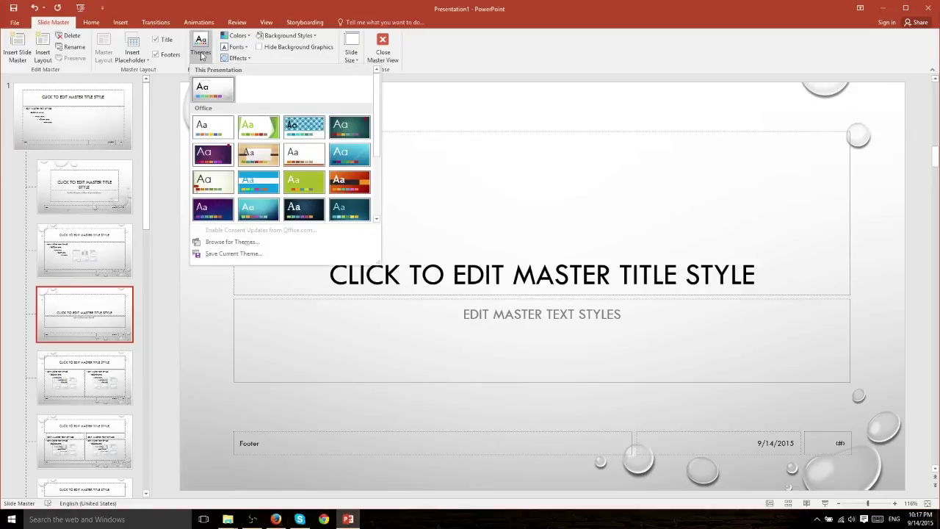
Choose Save Current Theme, then set the master title text to 60 pt
click(229, 253)
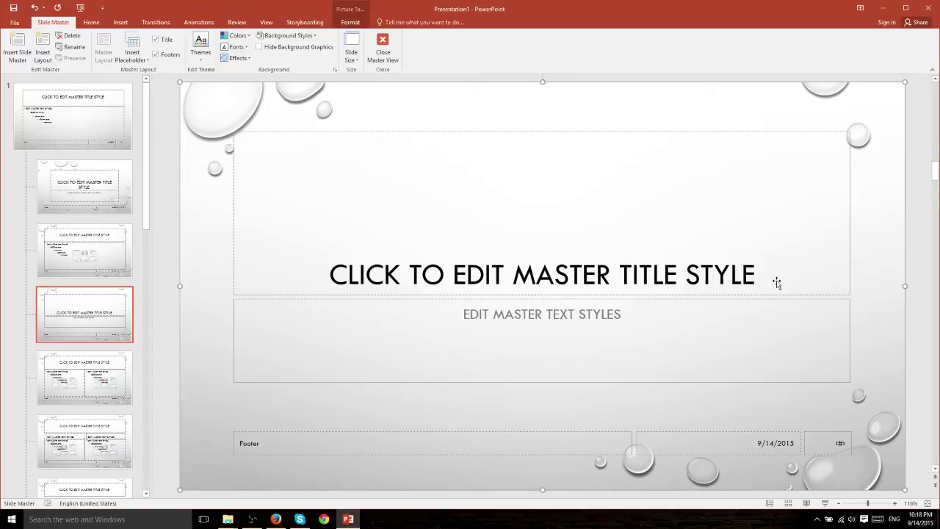
click(743, 274)
drag(773, 275, 338, 285)
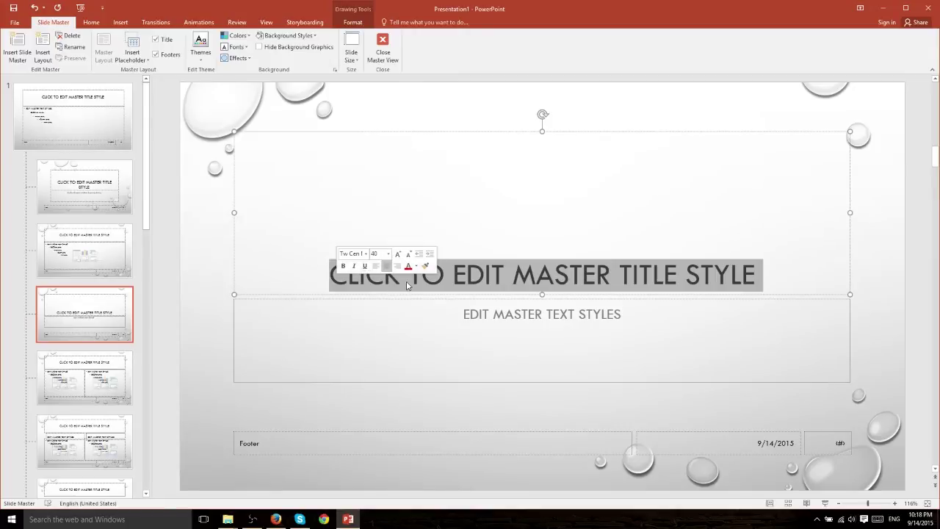
click(387, 253)
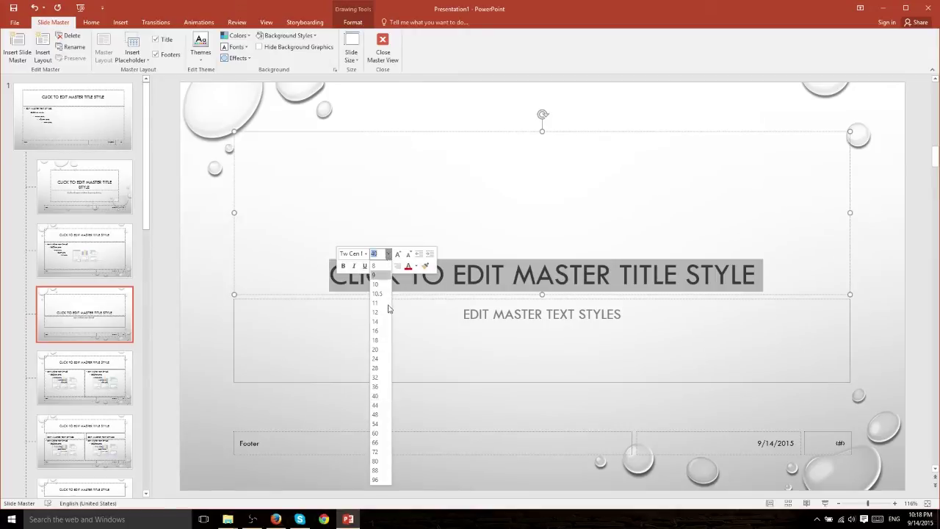
click(376, 433)
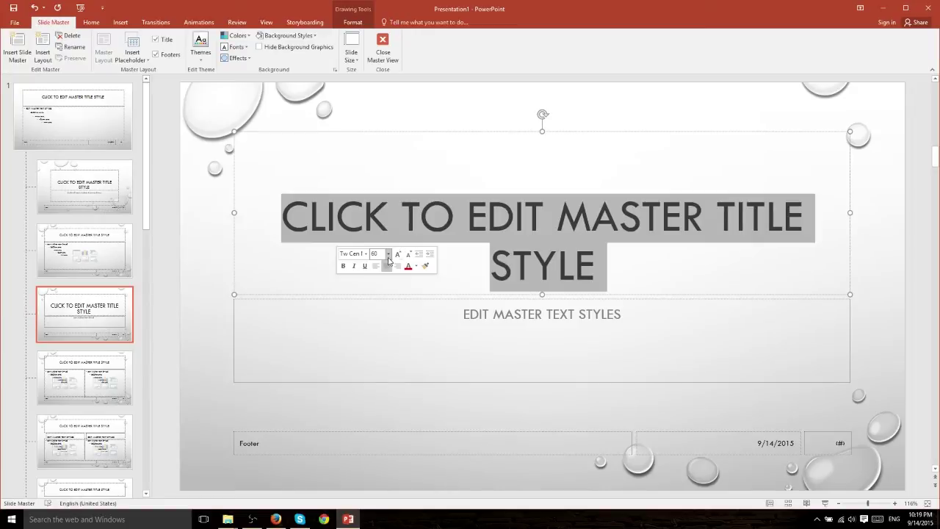
Make the 'EDIT MASTER TEXT STYLES' subtitle text 40 pt, italic, bold and underlined
click(624, 313)
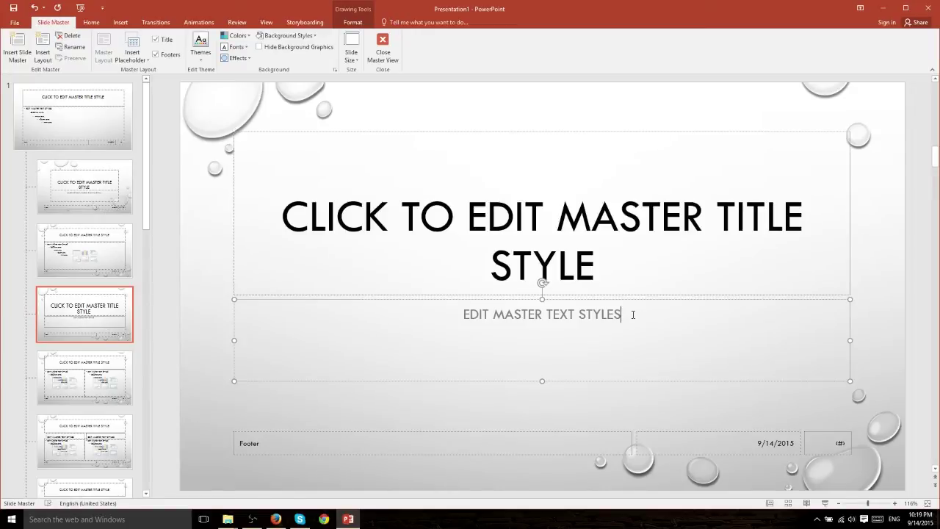
drag(623, 314, 467, 317)
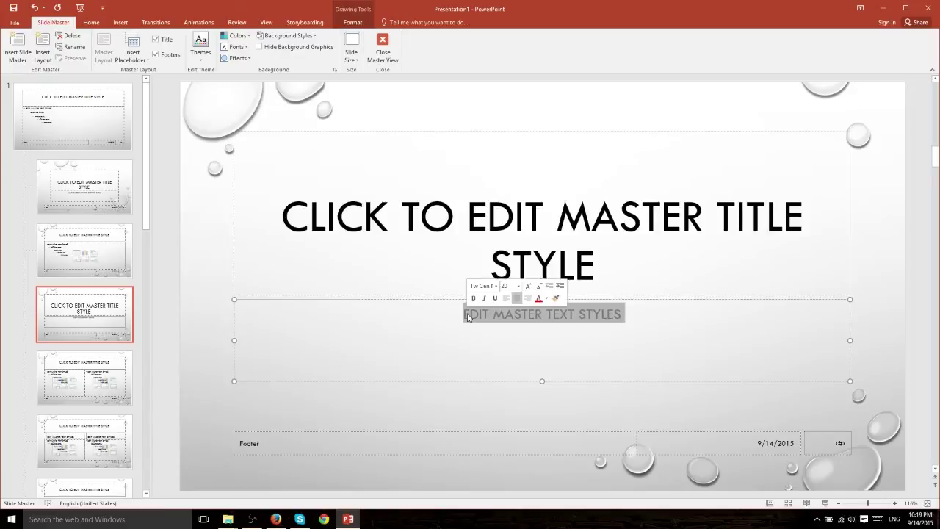
click(518, 286)
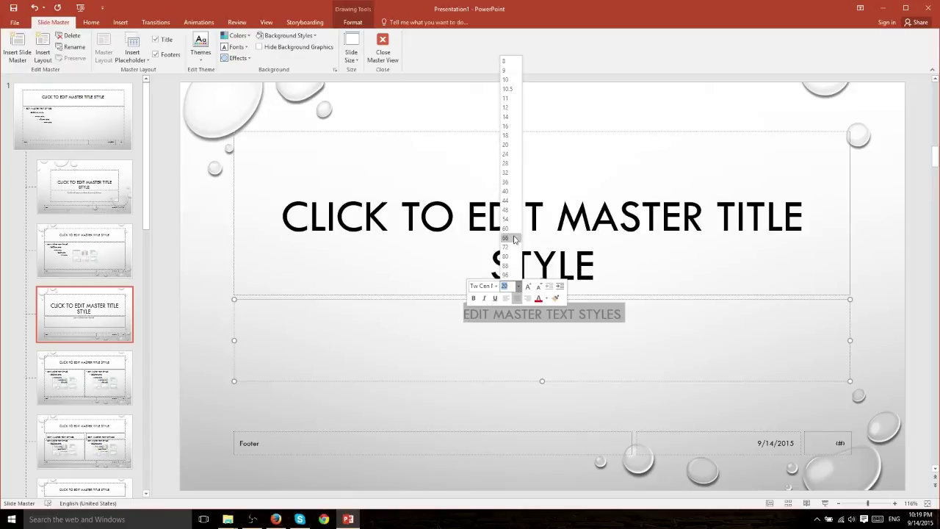
click(516, 191)
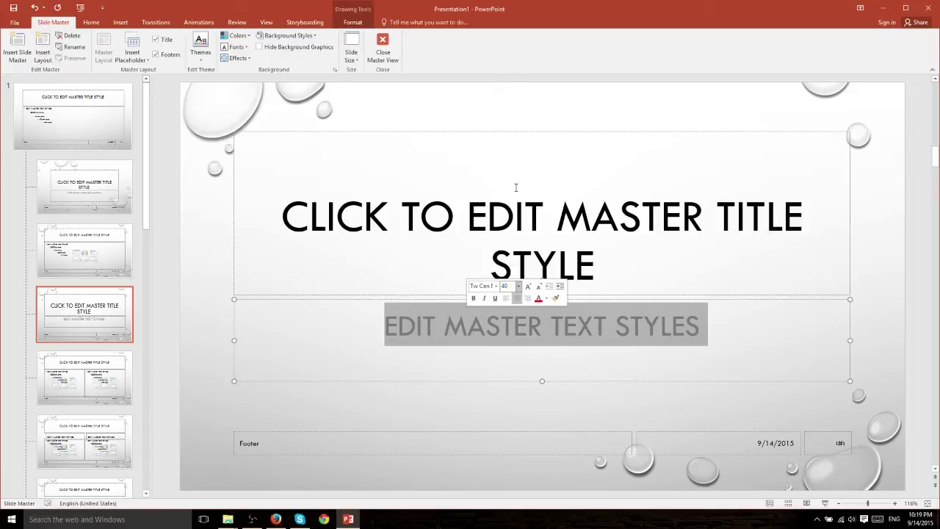
click(483, 297)
click(472, 298)
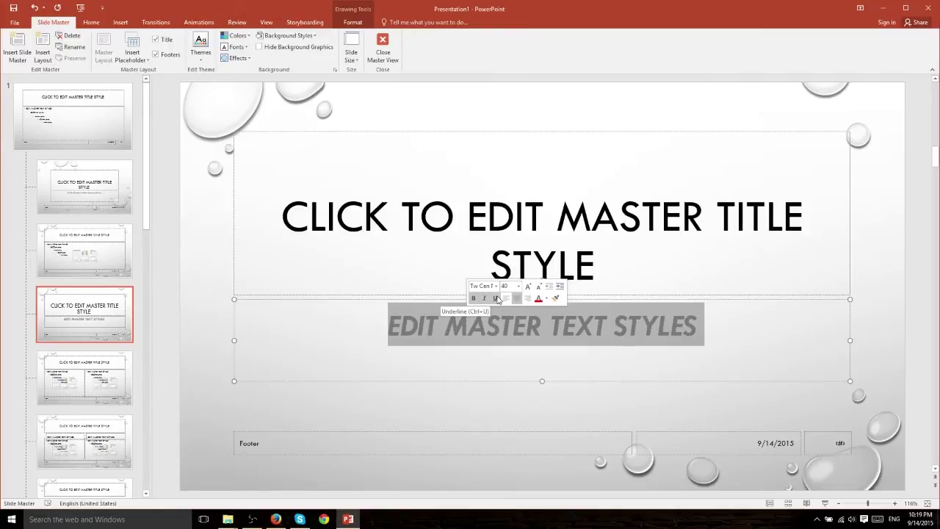
click(494, 297)
click(520, 342)
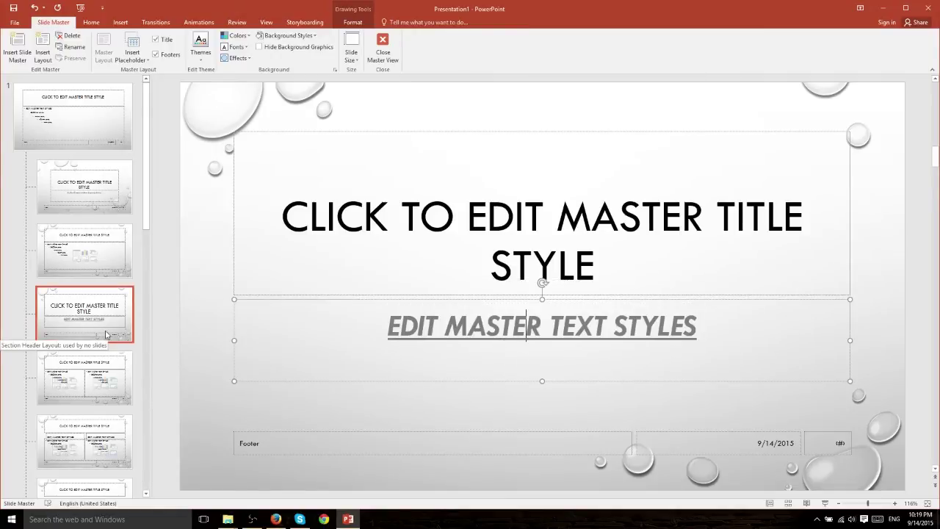
Close Master View and add a fourth slide using the Section Header layout
click(382, 46)
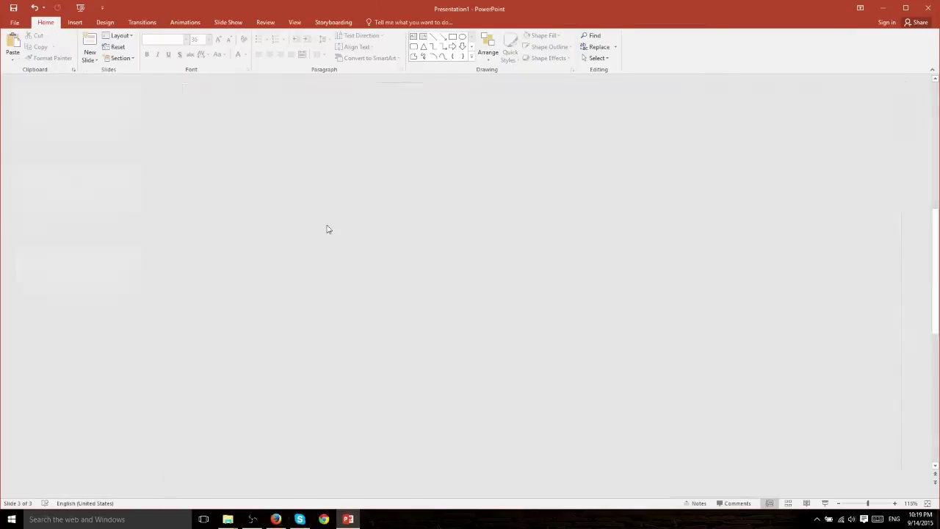
right_click(91, 350)
click(112, 382)
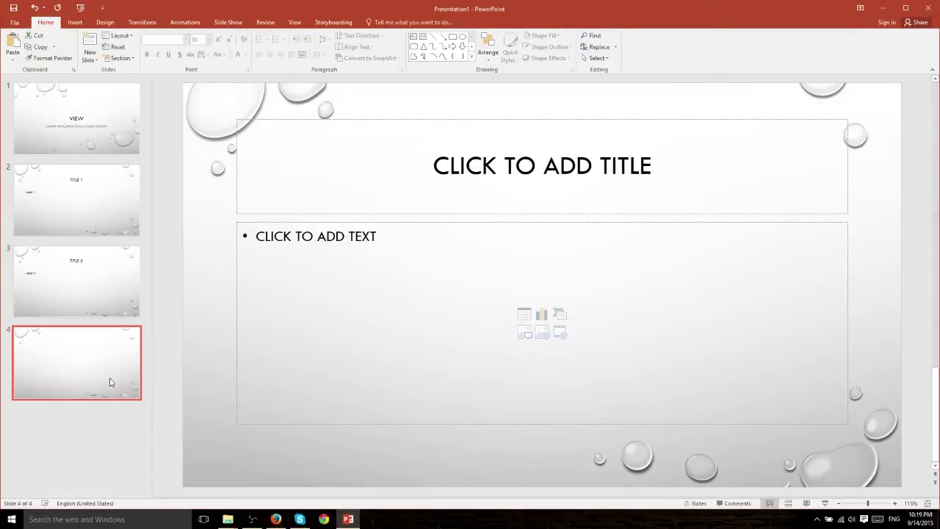
click(129, 36)
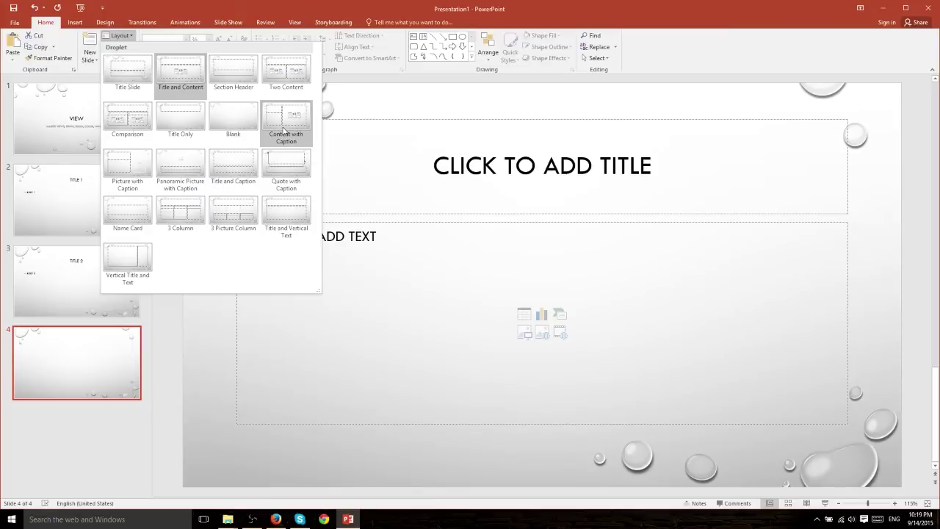
click(236, 77)
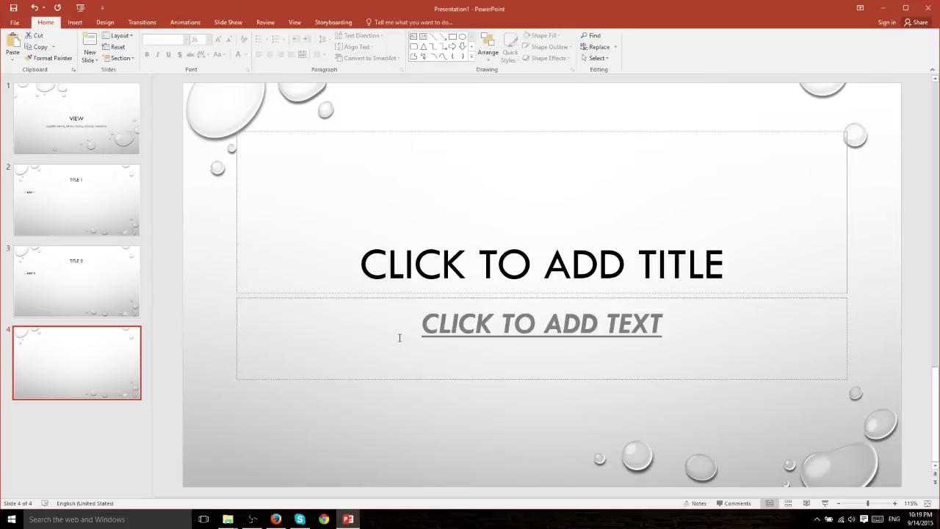
Type 'TITLE' in the title placeholder and the presenter's name as the subtitle
click(722, 270)
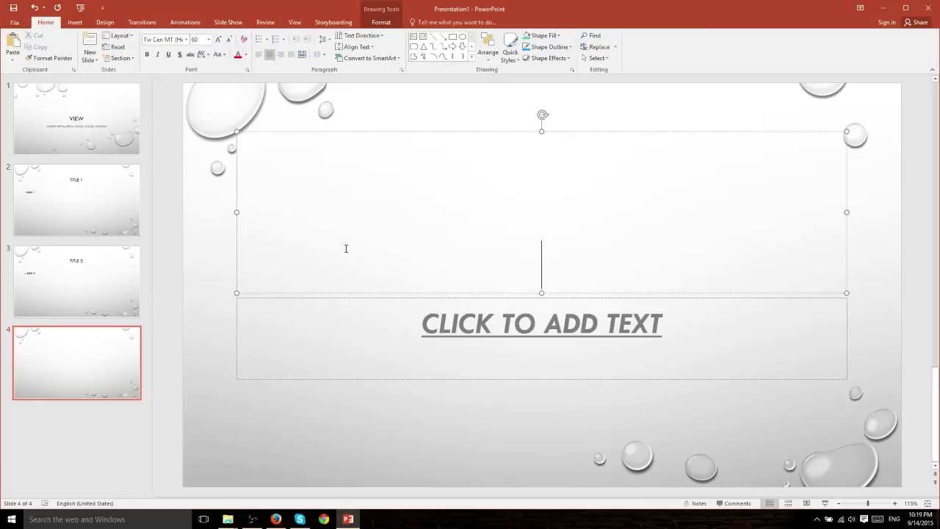
text(TITLE)
click(560, 320)
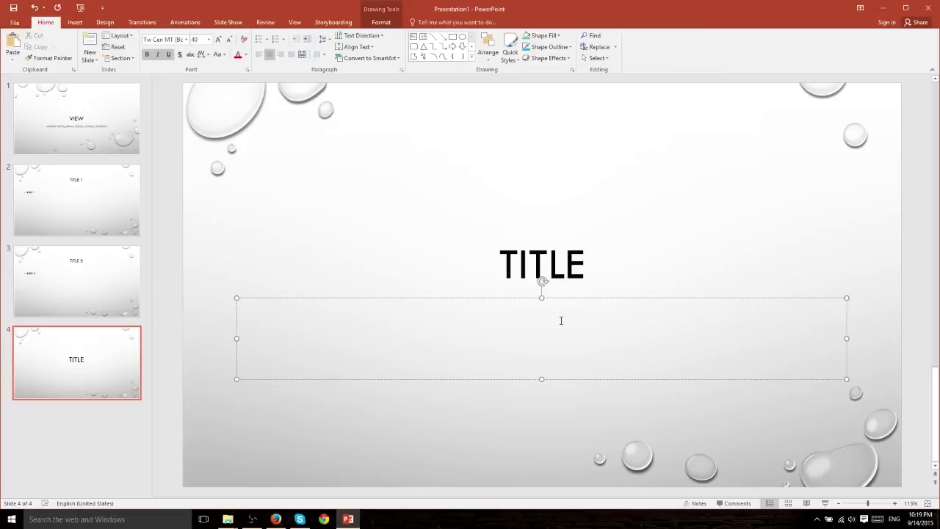
text(JOSH)
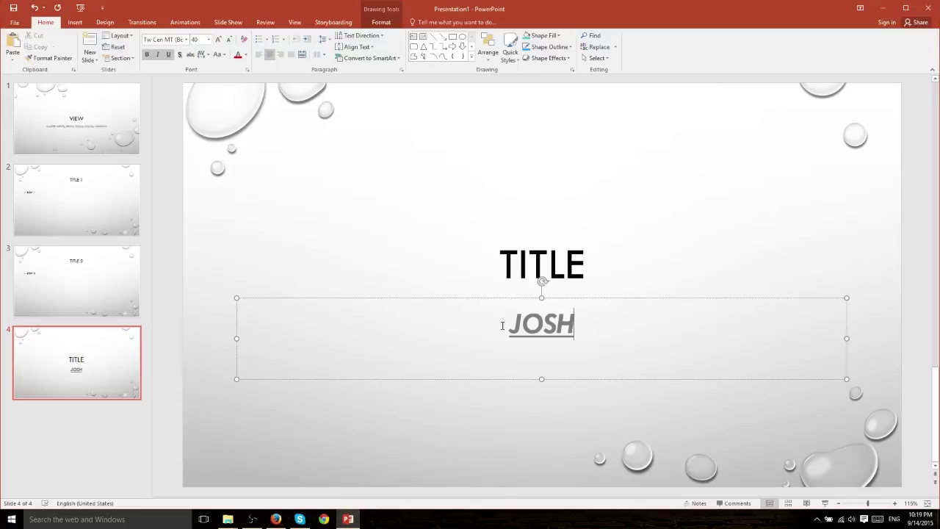
drag(579, 327, 505, 332)
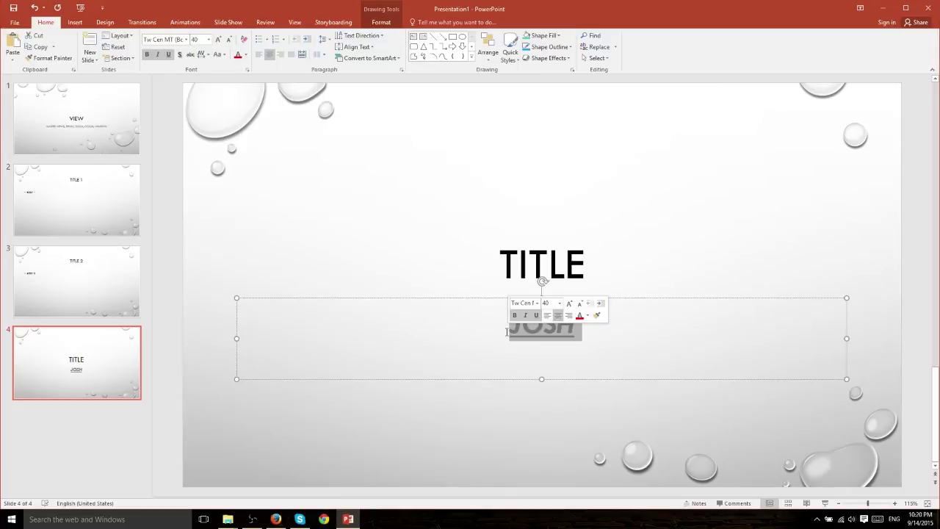
click(505, 332)
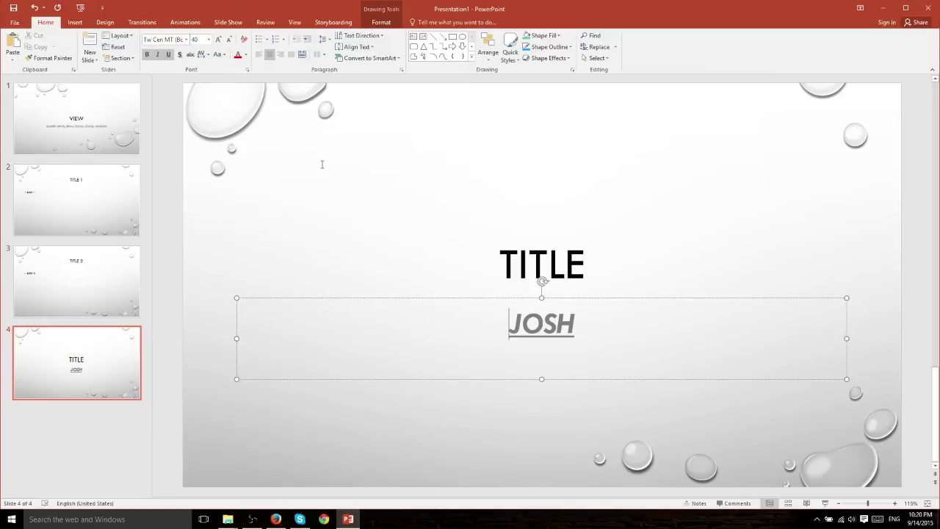
Switch to Slide Master view and set the master title text to 60 pt
key(alt+w)
key(m)
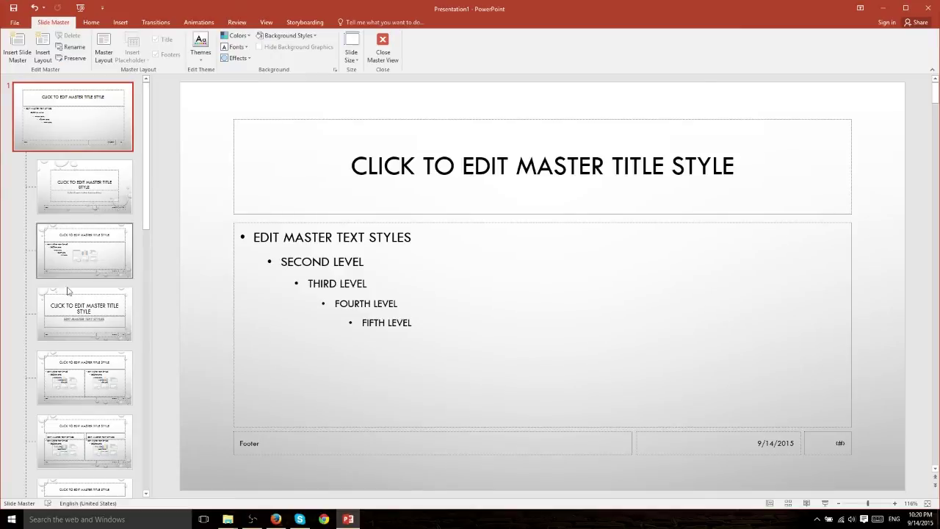
click(434, 166)
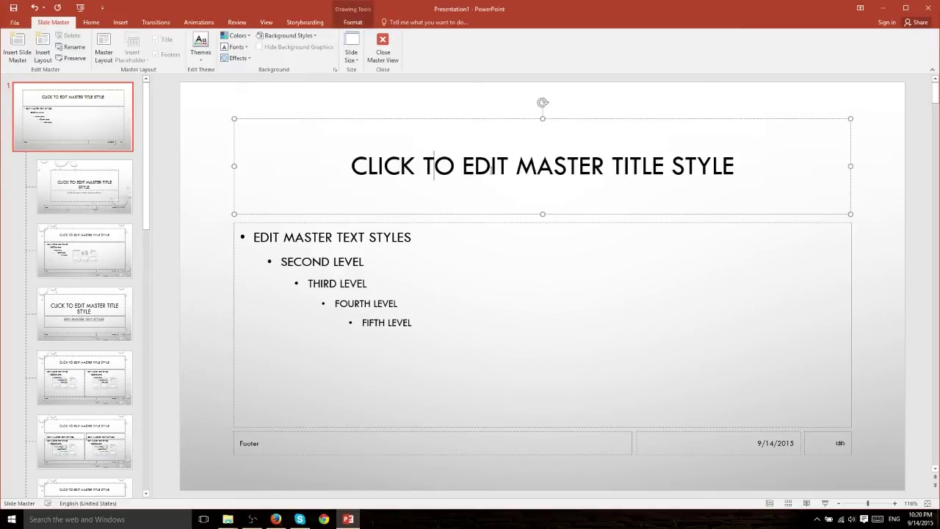
right_click(445, 167)
key(ctrl+a)
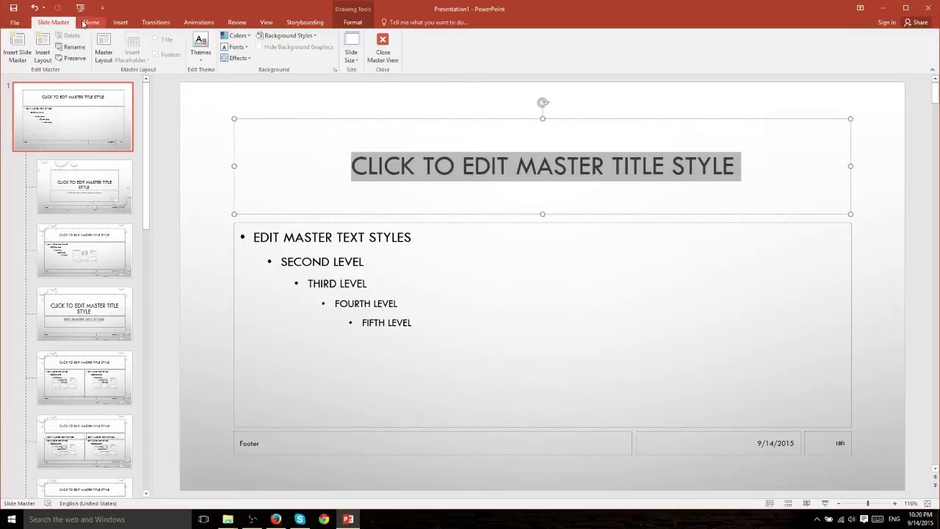
click(87, 22)
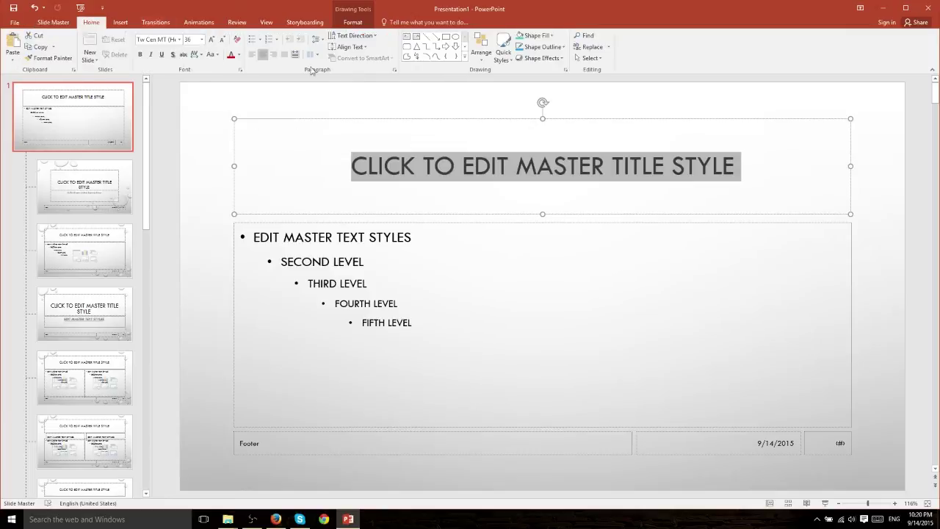
click(202, 40)
click(192, 220)
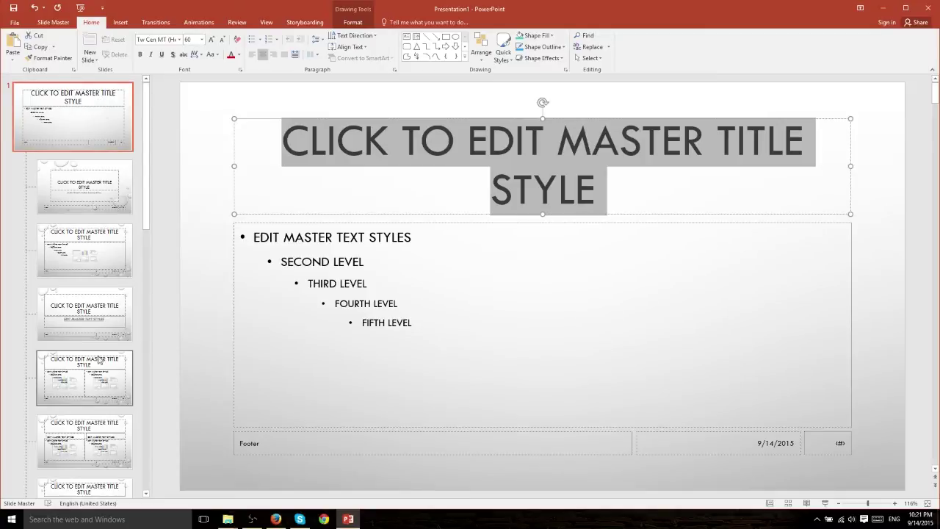
click(84, 314)
Set the Section Header layout's title to Adobe Devanagari at 20 pt, then reselect the main master
drag(608, 266, 288, 227)
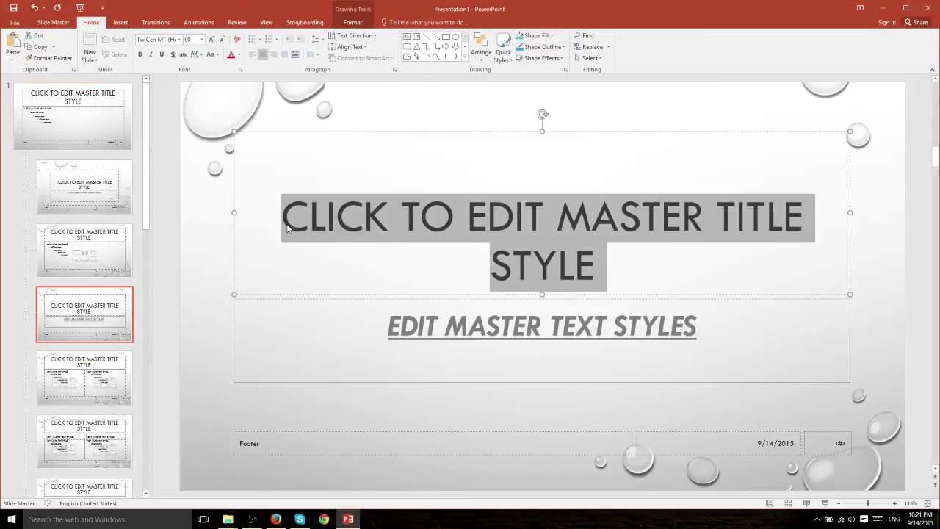
click(178, 39)
click(180, 130)
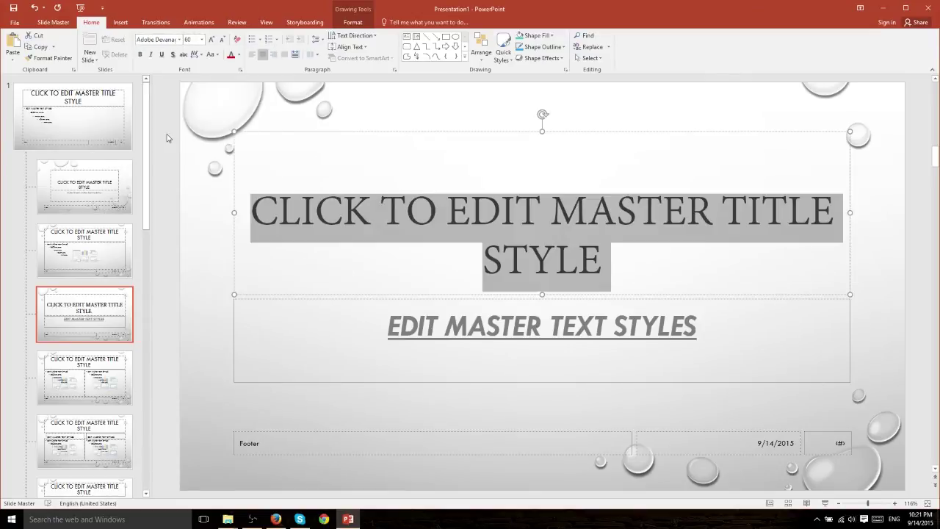
click(201, 40)
click(187, 139)
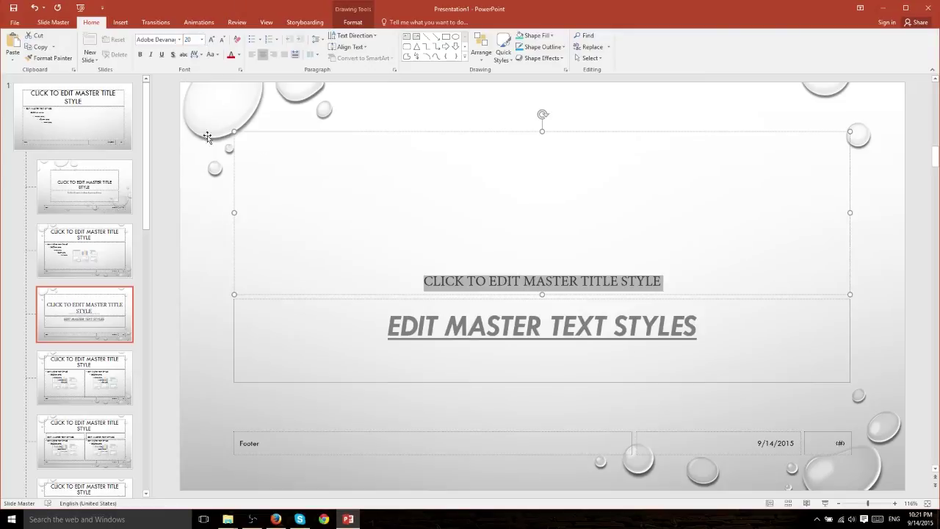
click(401, 232)
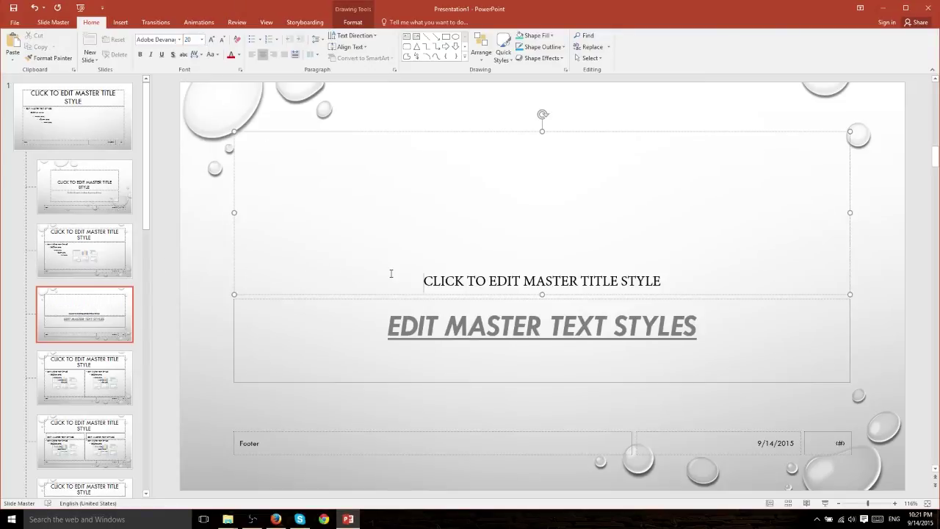
drag(393, 274, 688, 279)
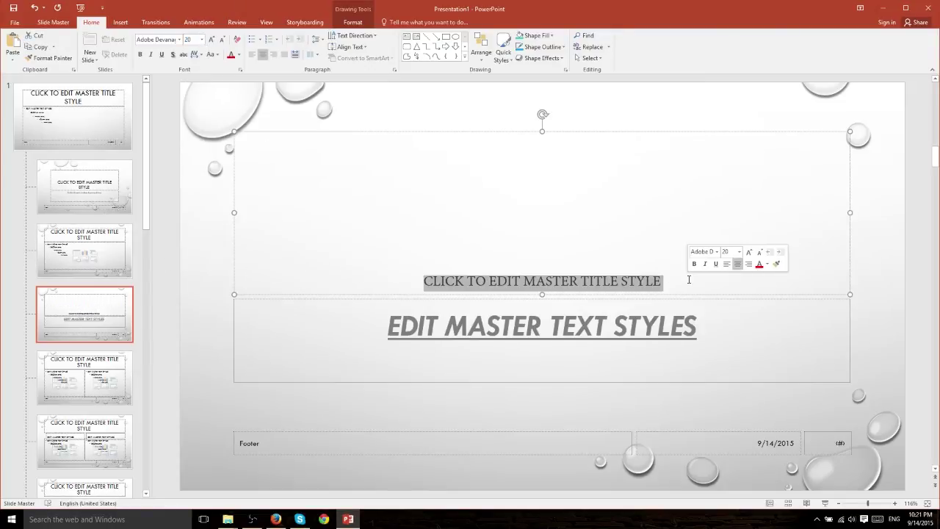
click(688, 279)
click(79, 134)
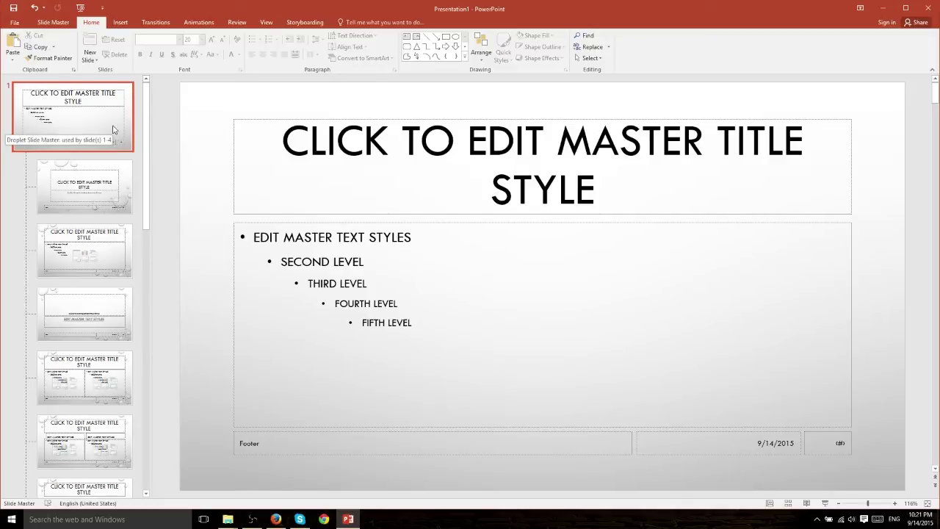
Apply the Baskerville Old Face font to all five levels of the master body text
click(130, 373)
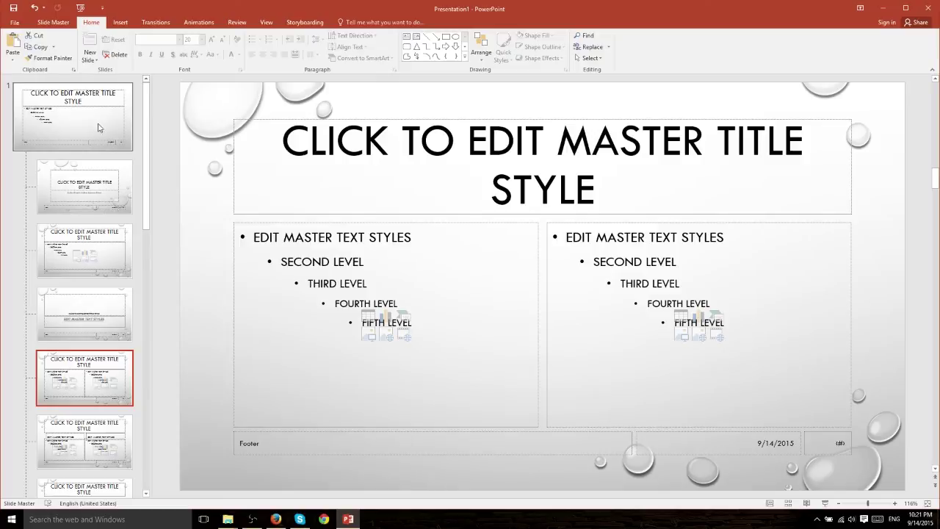
click(127, 141)
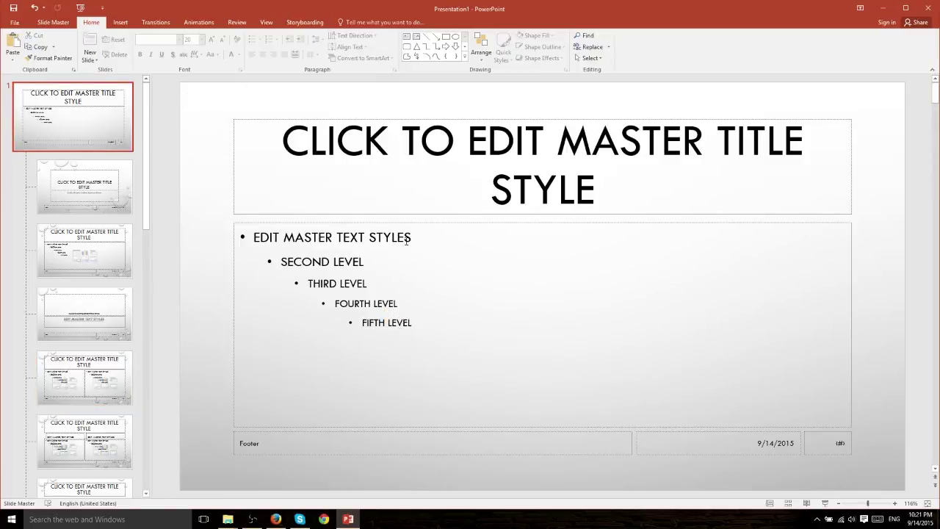
click(426, 326)
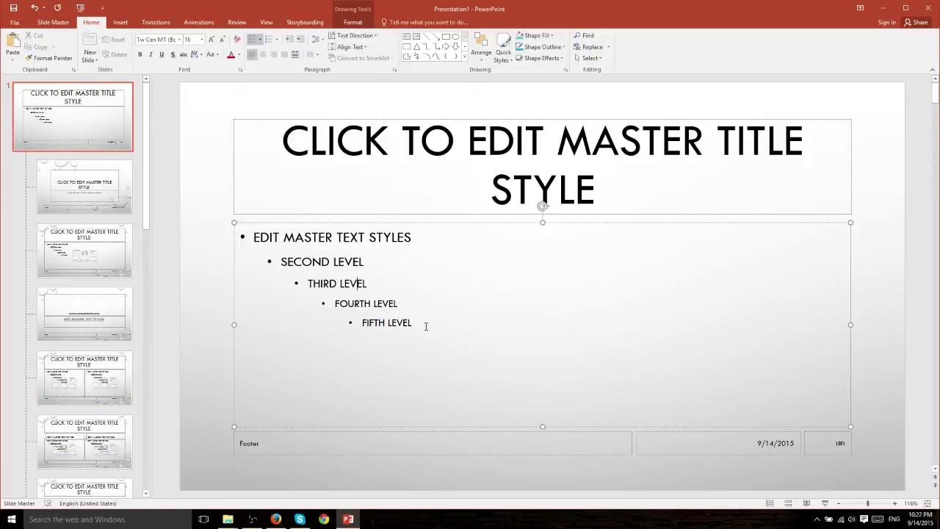
drag(426, 326, 252, 236)
click(179, 39)
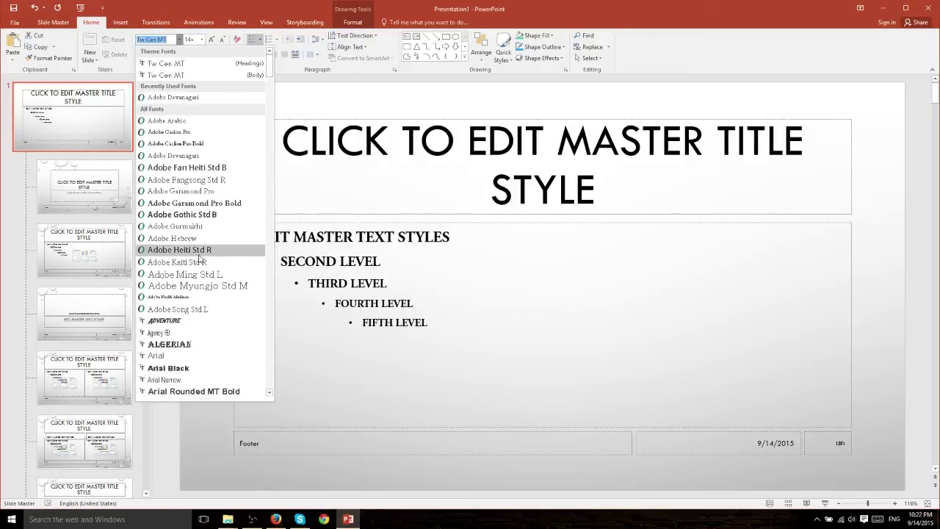
scroll(198, 249, down, 3)
scroll(199, 257, down, 2)
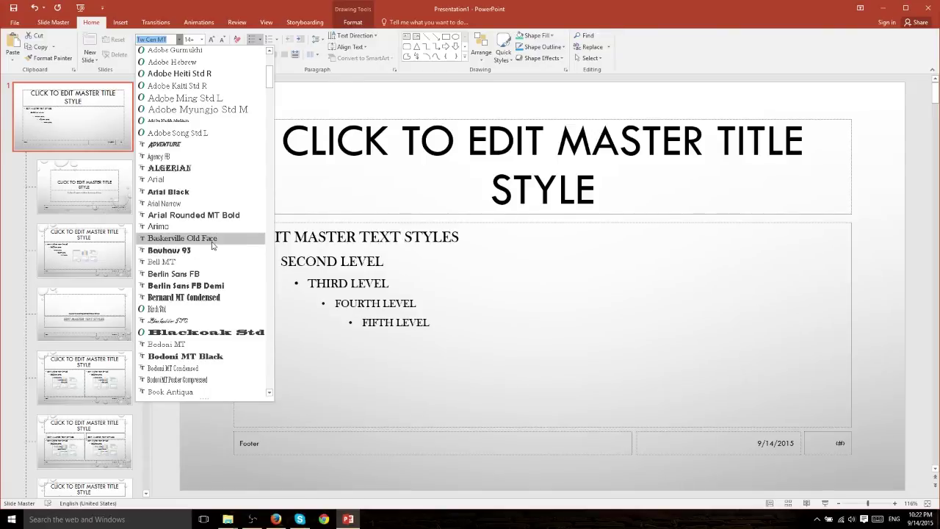
click(212, 240)
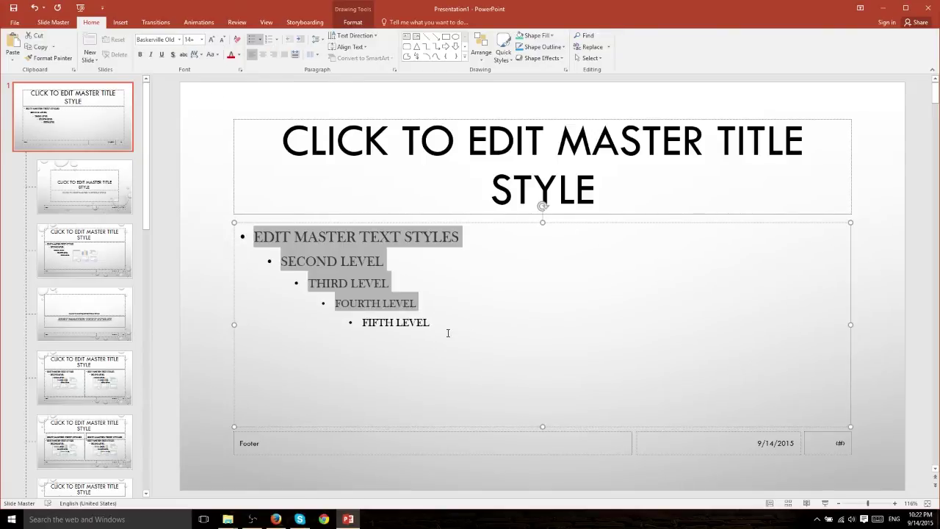
click(512, 328)
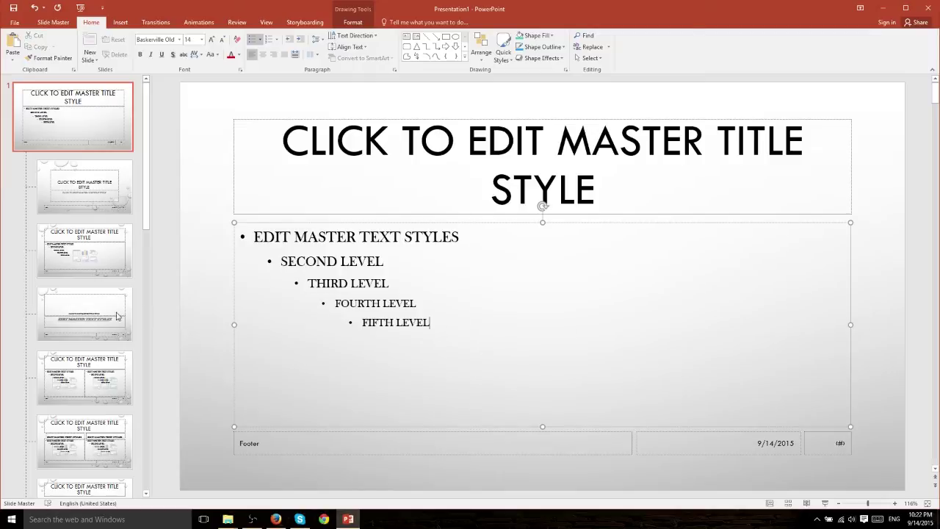
Review the Two Content, Comparison, Title Only, Blank and Content with Caption layouts with the new font
click(114, 377)
scroll(113, 377, down, 1)
click(113, 389)
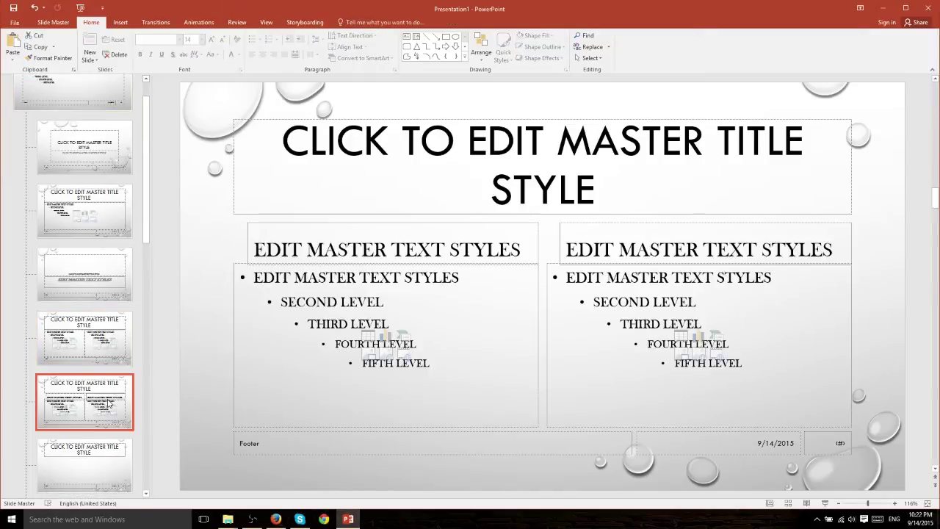
scroll(110, 396, down, 2)
click(109, 398)
scroll(109, 398, down, 1)
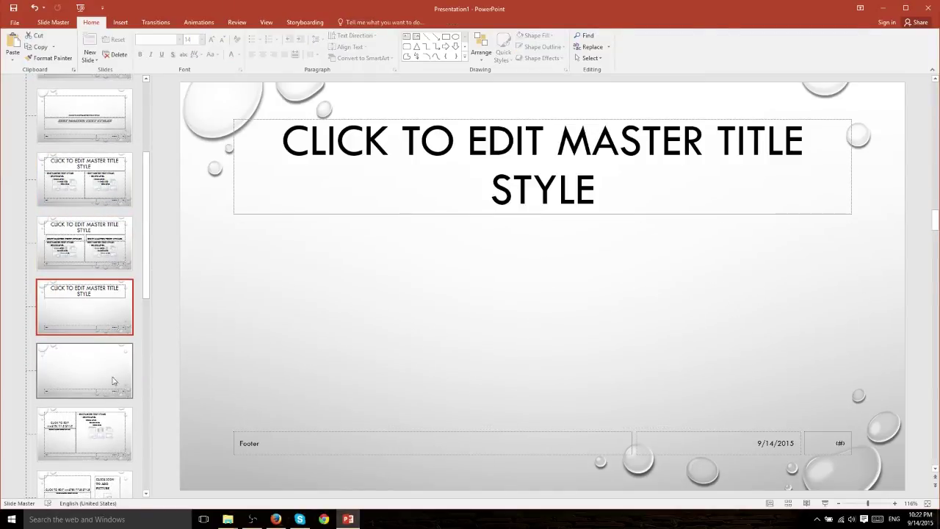
click(112, 379)
scroll(113, 378, down, 1)
click(113, 378)
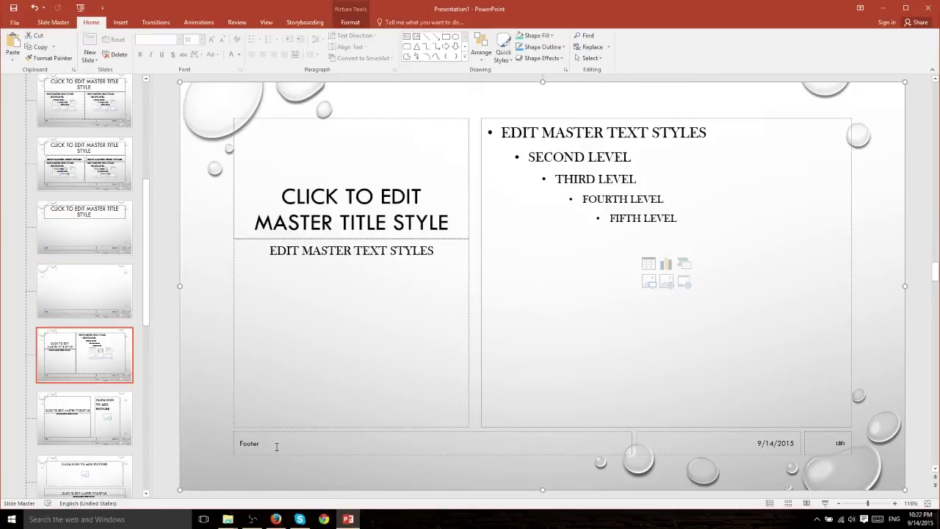
click(277, 447)
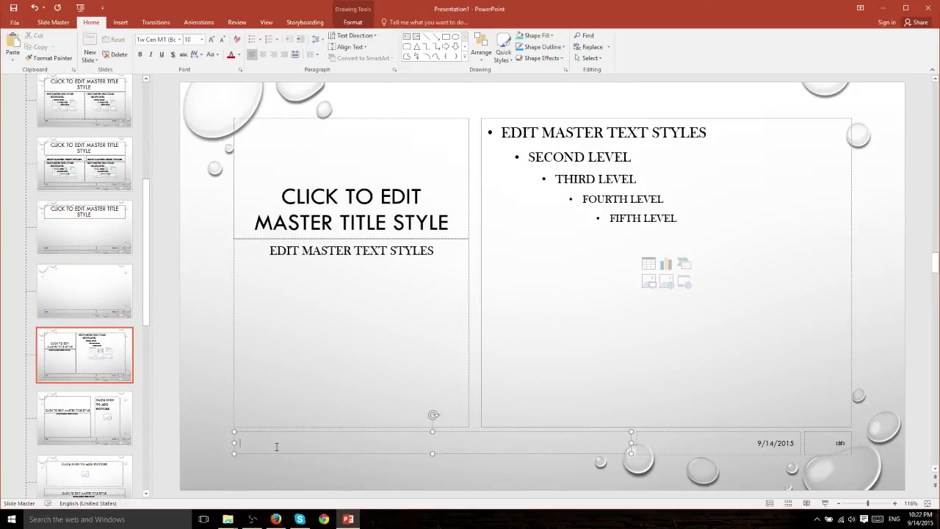
click(732, 448)
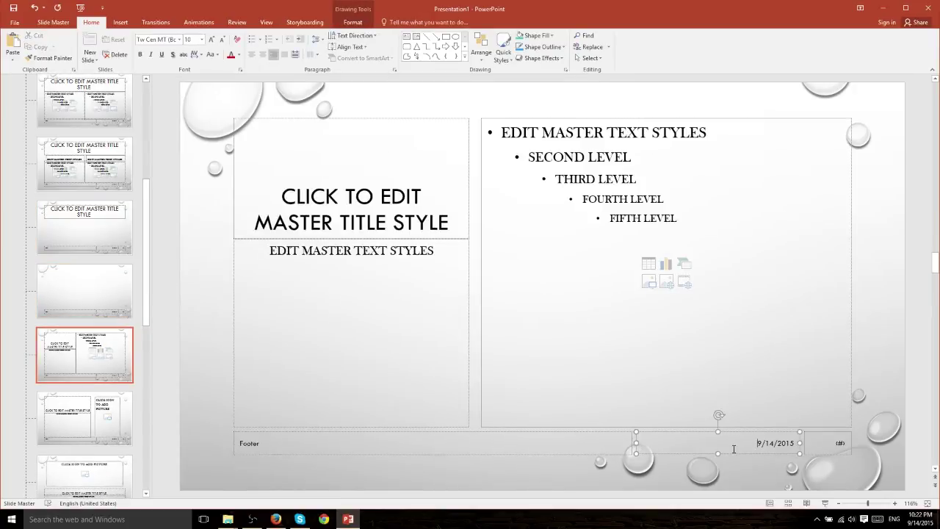
click(839, 444)
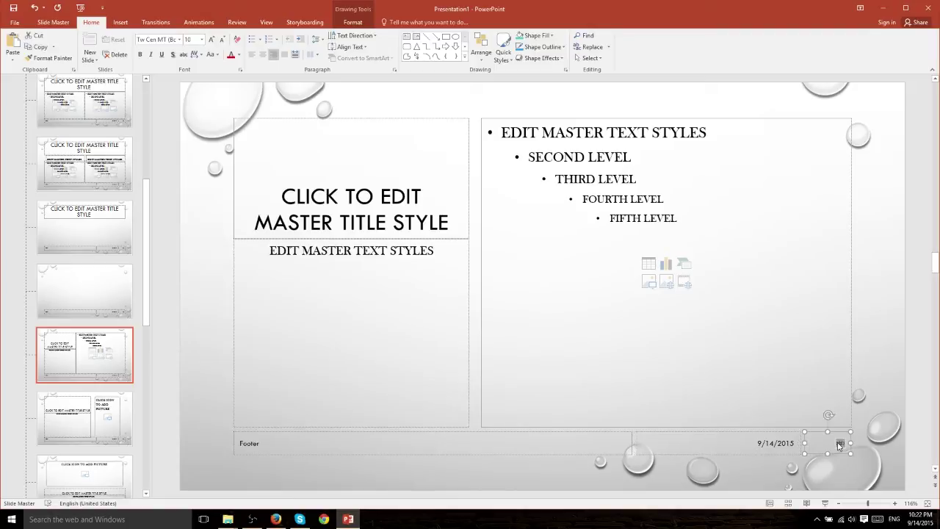
click(307, 474)
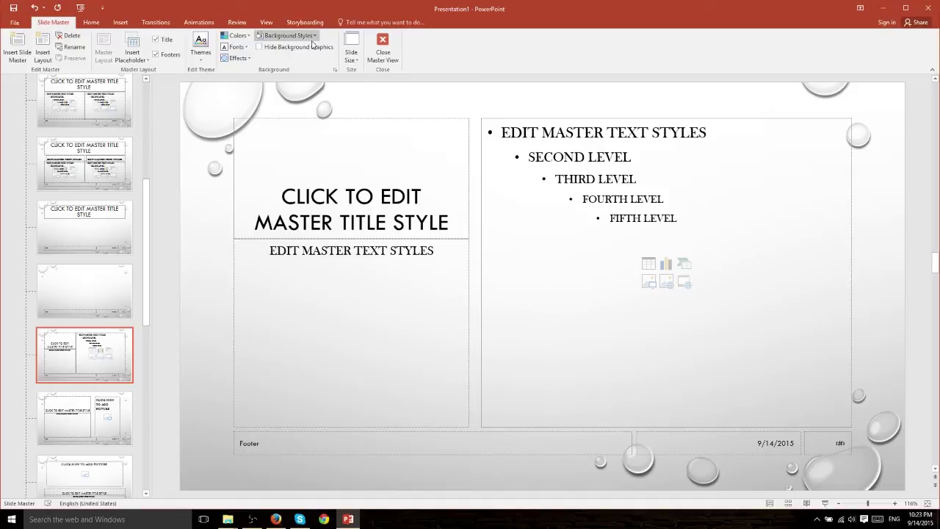
Select the top-level slide master and apply the white-grey gradient background style
scroll(103, 220, up, 5)
click(73, 116)
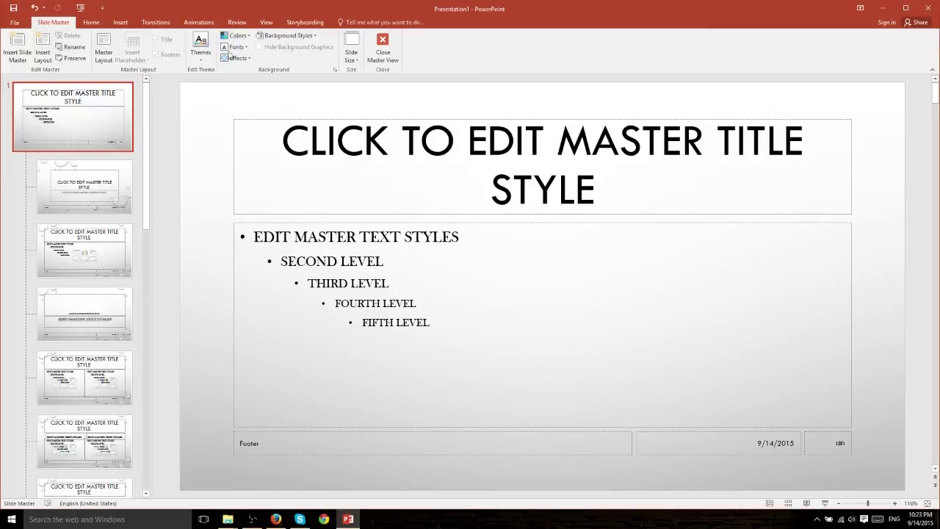
click(305, 36)
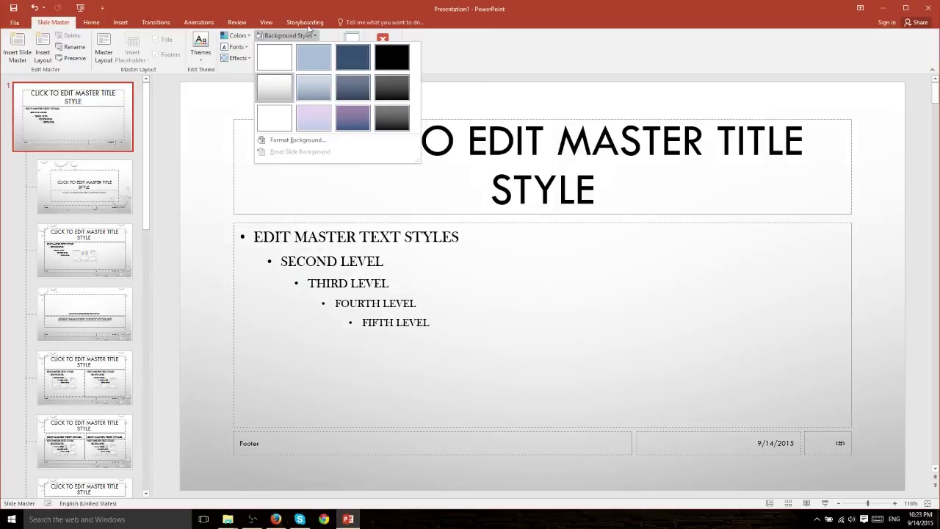
click(311, 37)
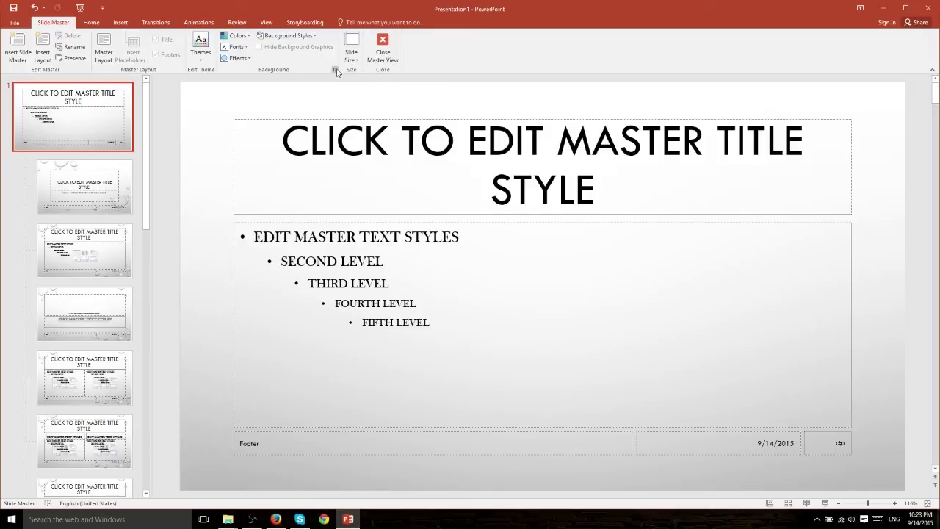
Give the master background a gradient fill, first stop teal, second stop dark purple
click(336, 70)
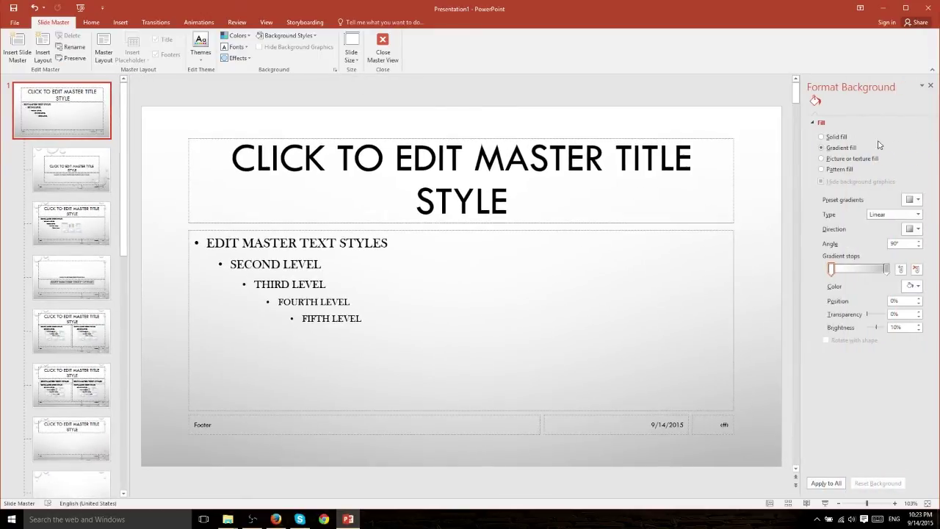
click(838, 138)
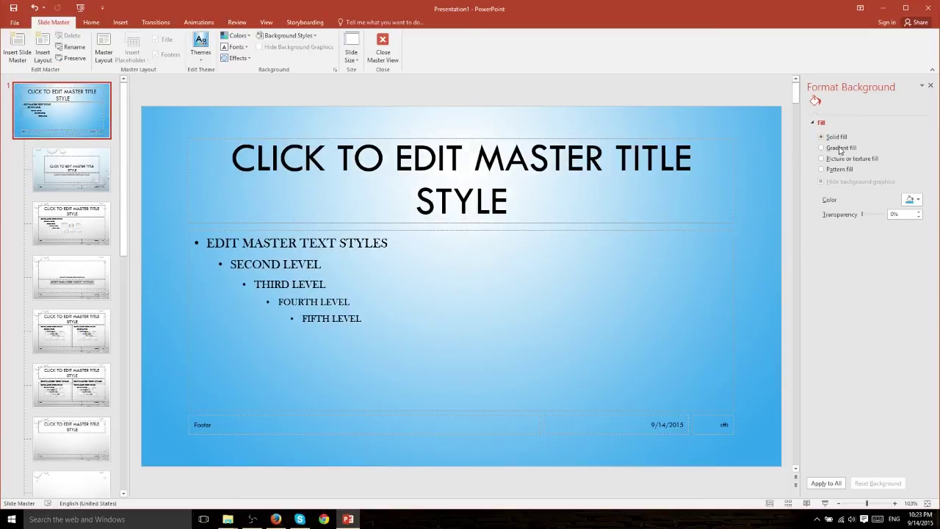
click(841, 160)
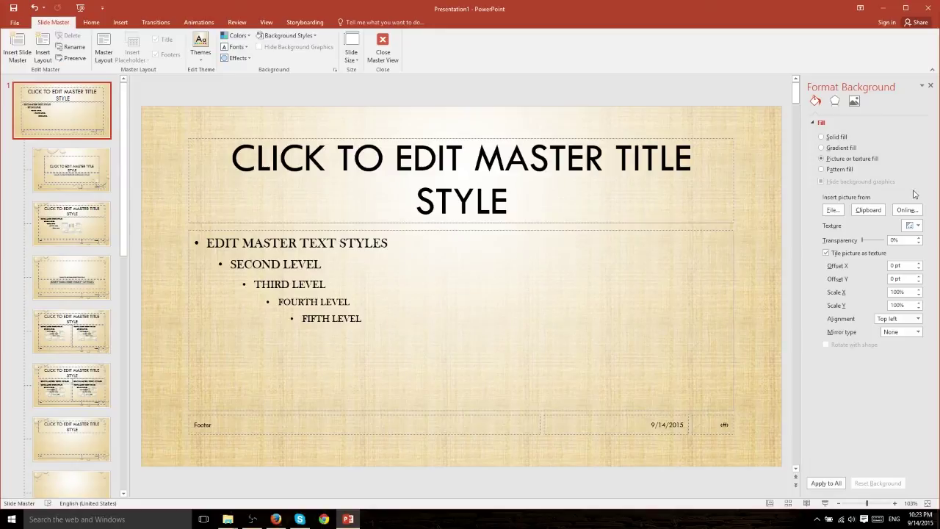
click(840, 148)
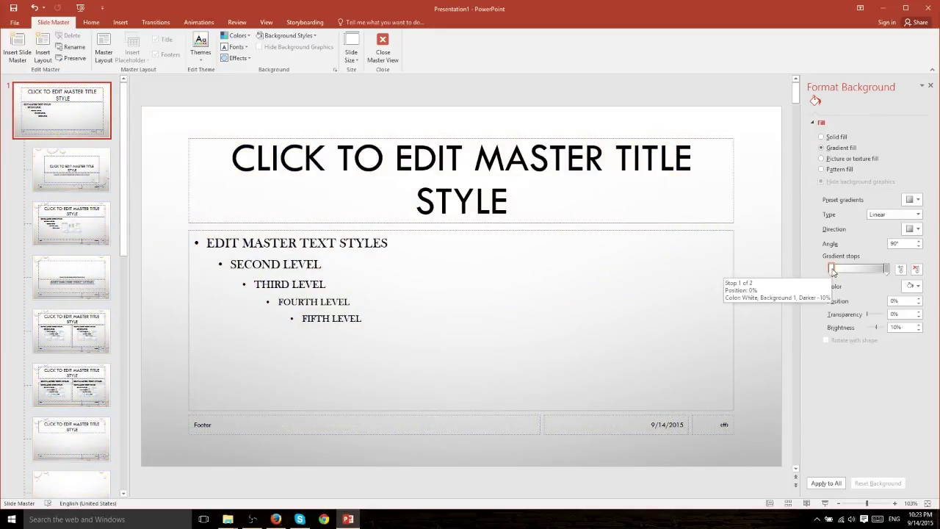
click(913, 286)
click(900, 342)
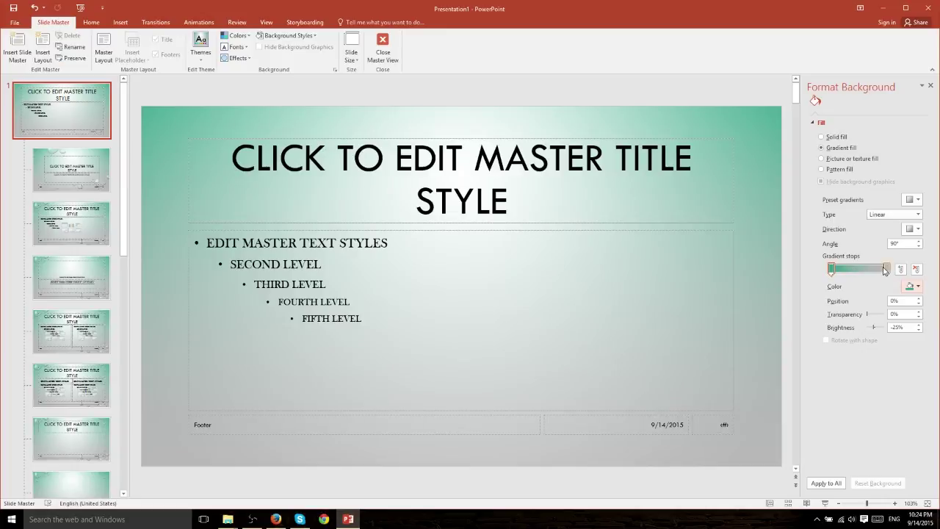
click(886, 269)
click(911, 285)
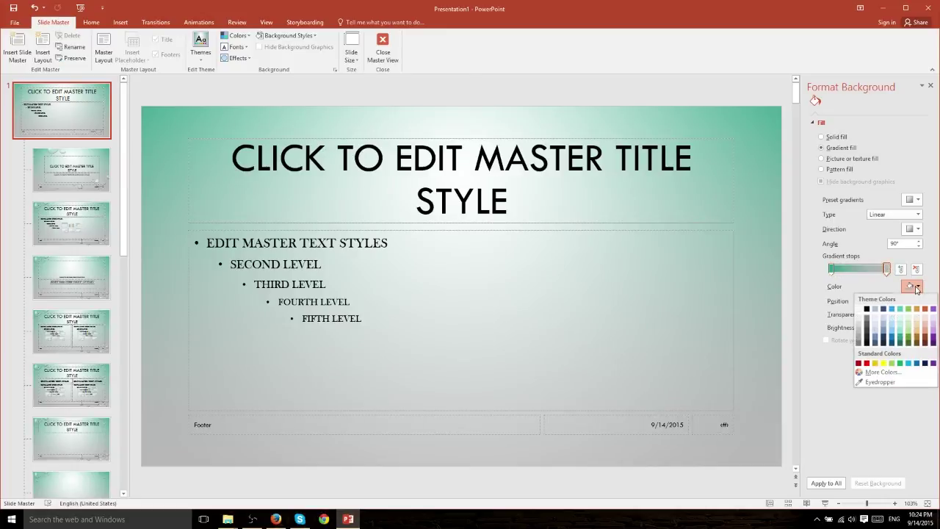
click(933, 336)
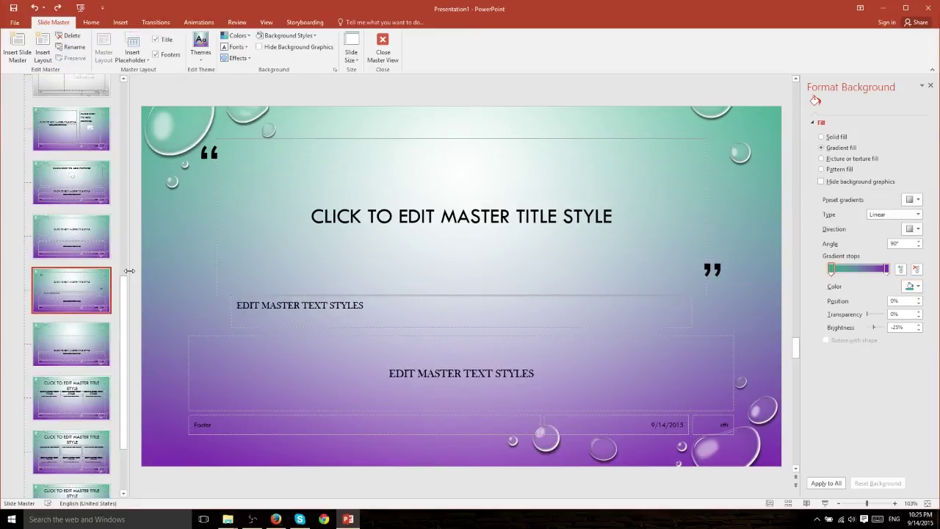
Insert a second slide master below the existing gradient master
scroll(125, 249, up, 3)
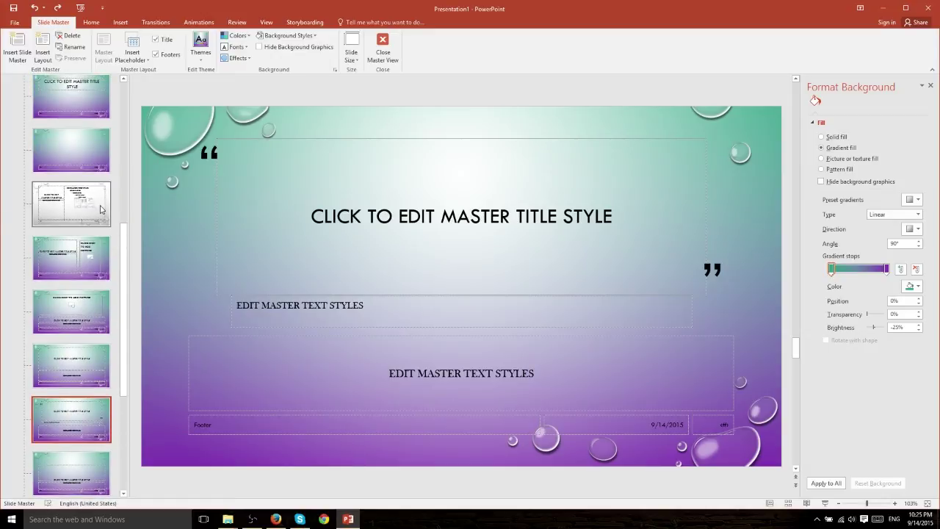
click(15, 50)
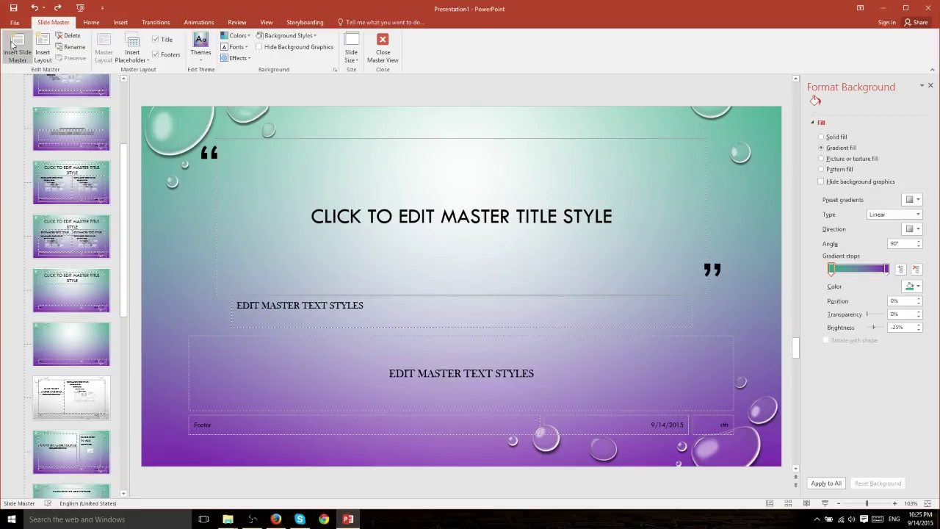
scroll(114, 95, up, 10)
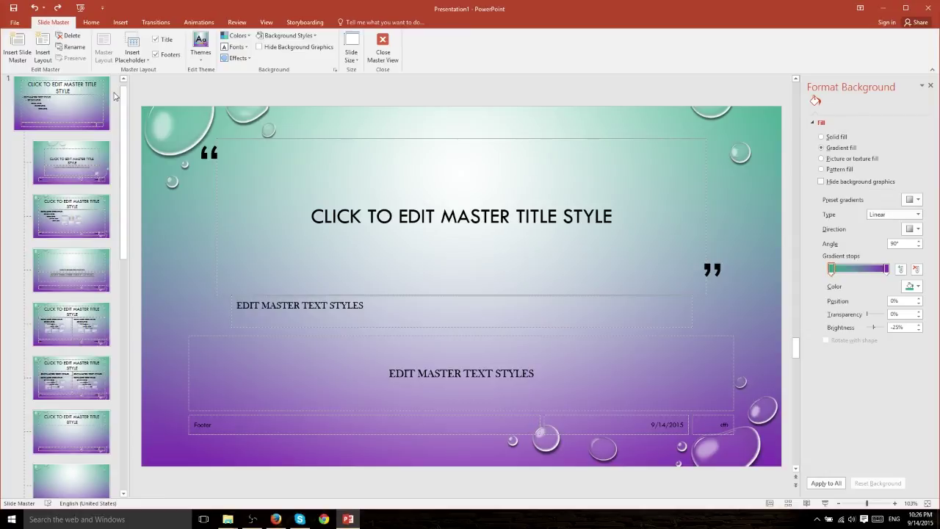
click(16, 49)
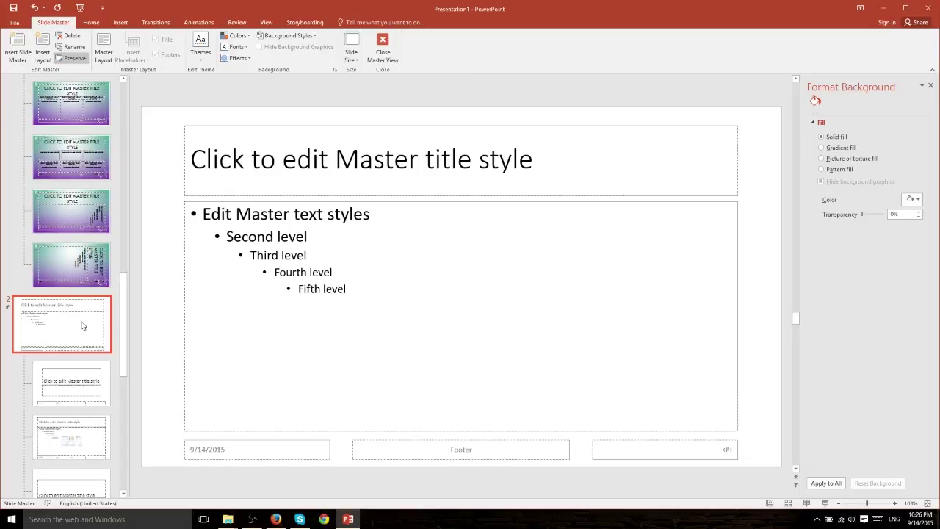
scroll(77, 323, down, 5)
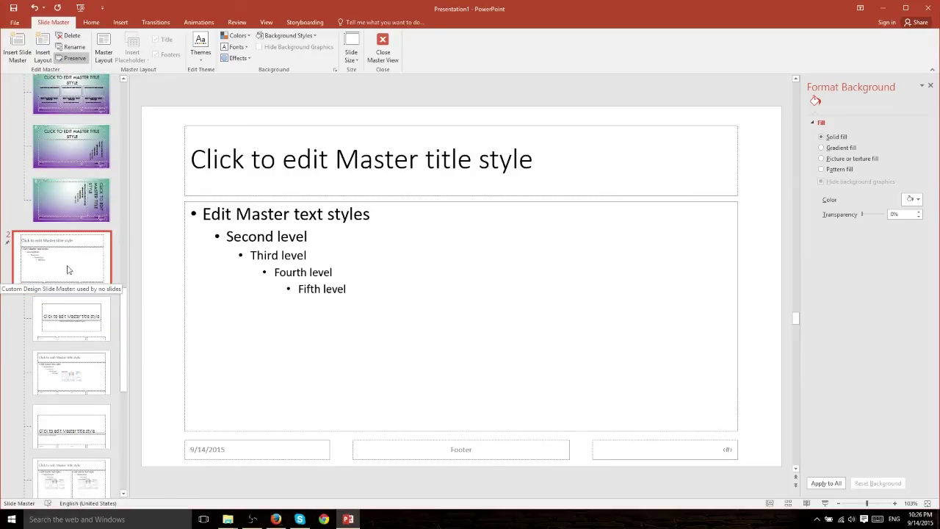
scroll(83, 229, down, 8)
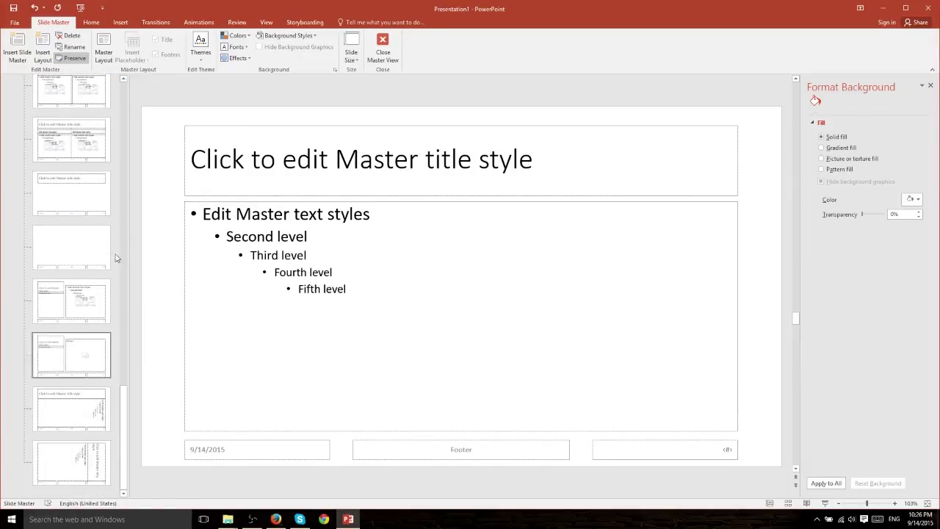
scroll(83, 257, up, 15)
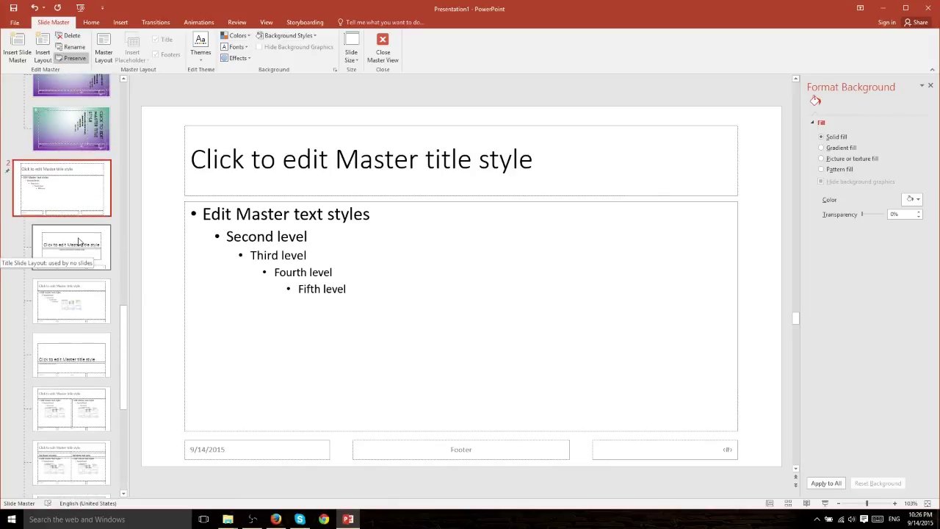
Delete all of the second master's default layouts and insert one new custom layout
click(76, 260)
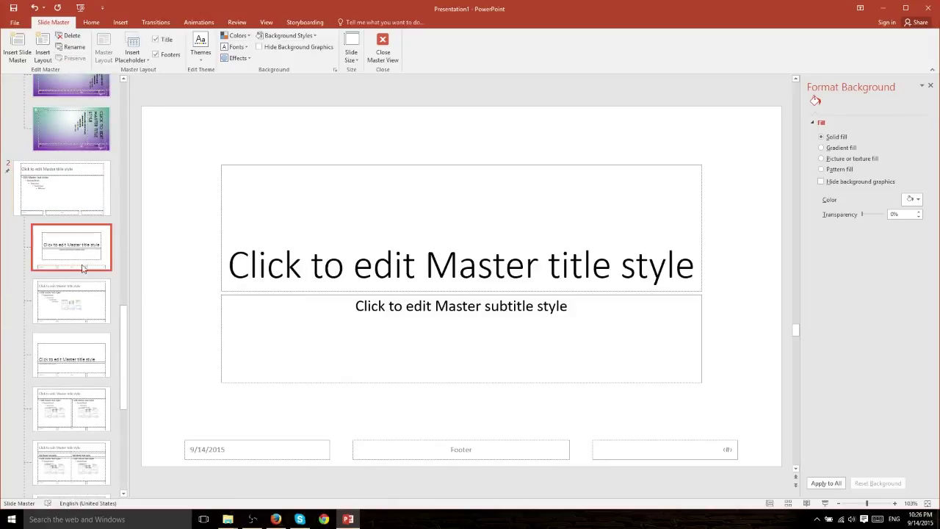
scroll(83, 308, down, 8)
shift+click(87, 453)
right_click(87, 453)
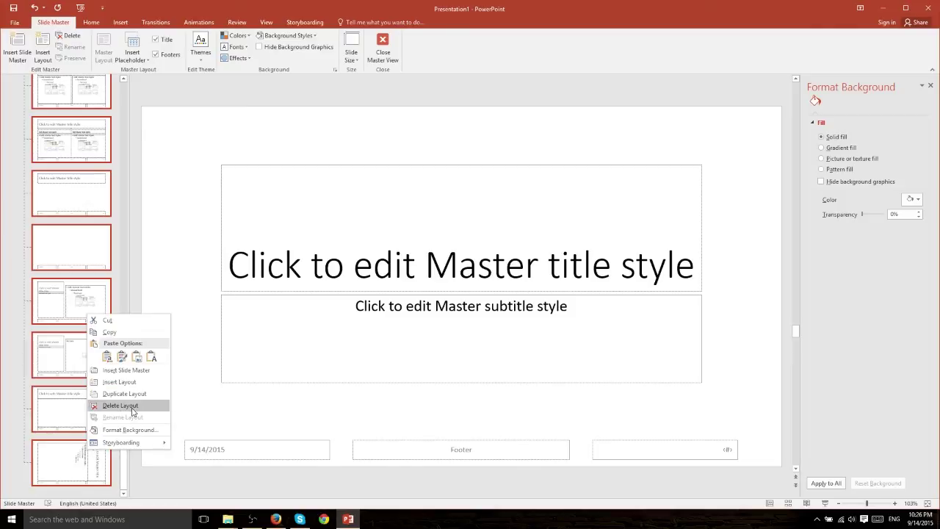
click(133, 411)
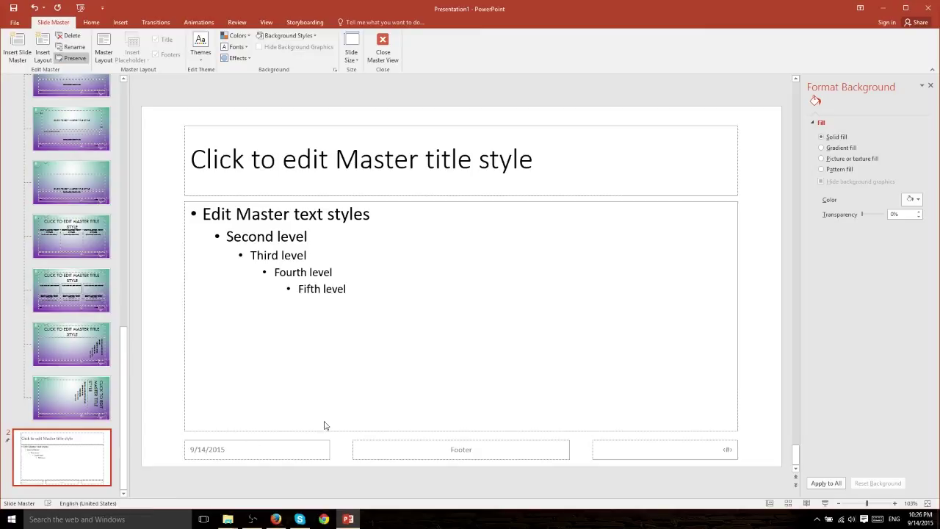
click(42, 52)
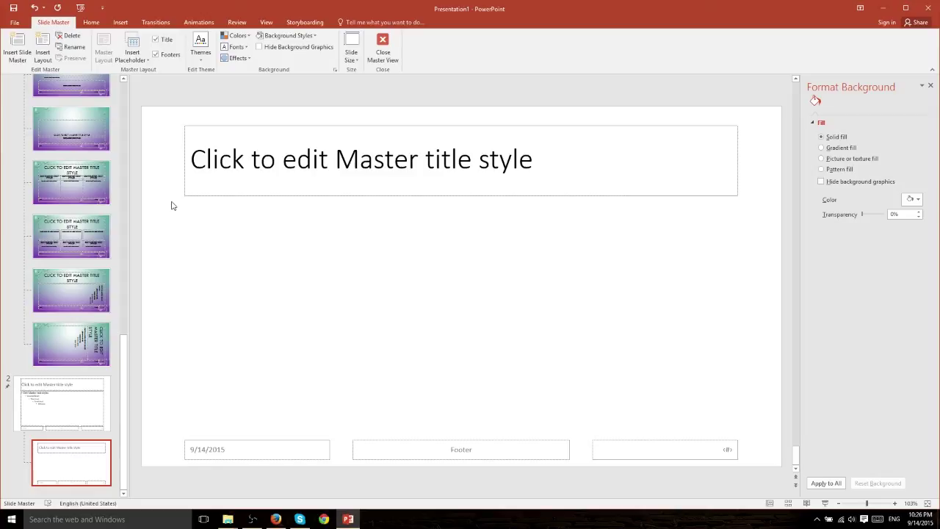
Draw a text placeholder on the left side, under the new layout's title
click(157, 40)
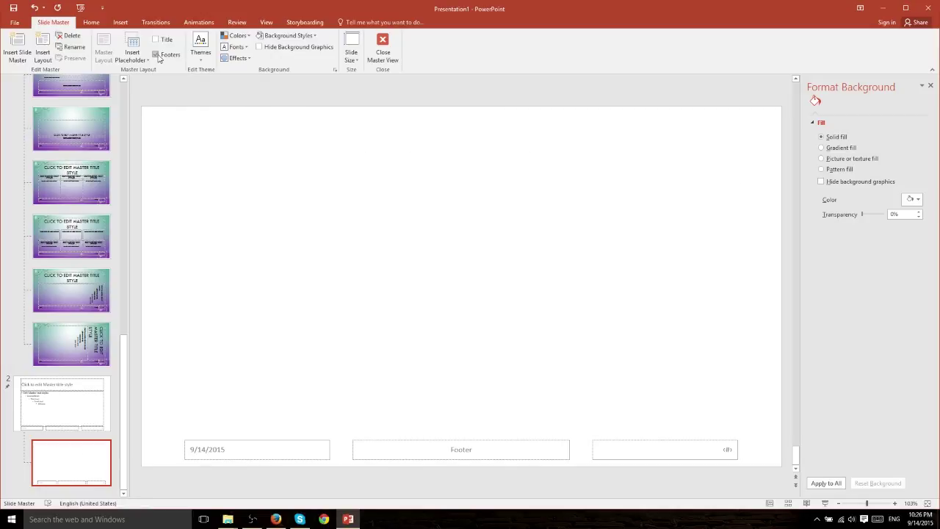
click(157, 40)
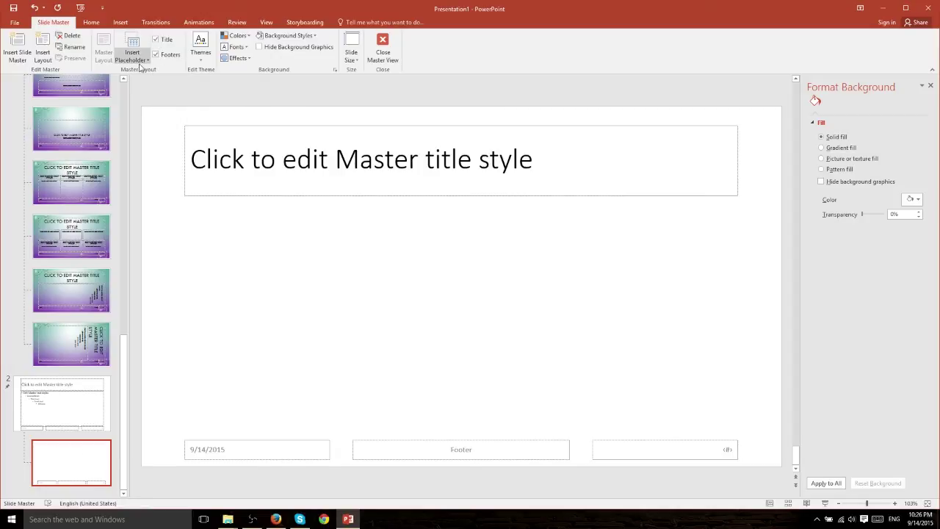
click(134, 63)
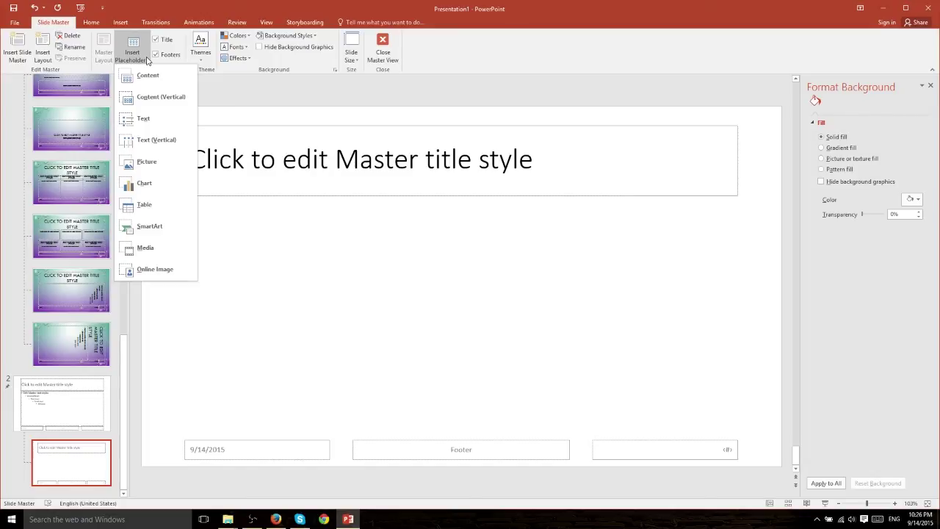
click(162, 123)
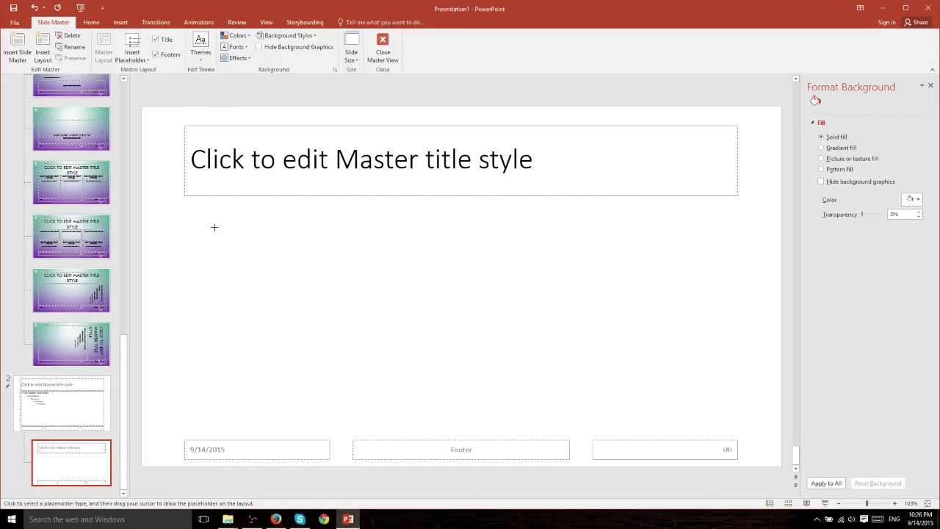
drag(181, 204, 469, 356)
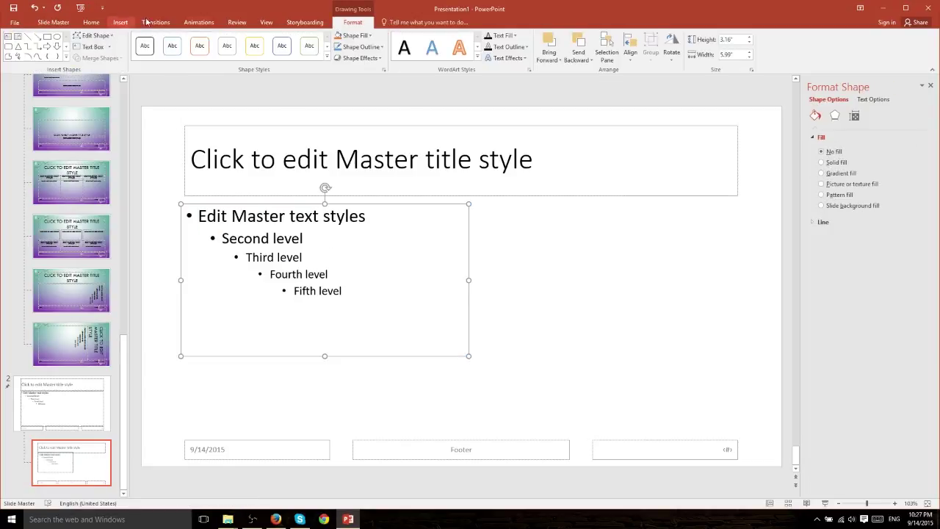
Add a picture placeholder beside the text box and a media placeholder at the right
click(52, 22)
click(132, 53)
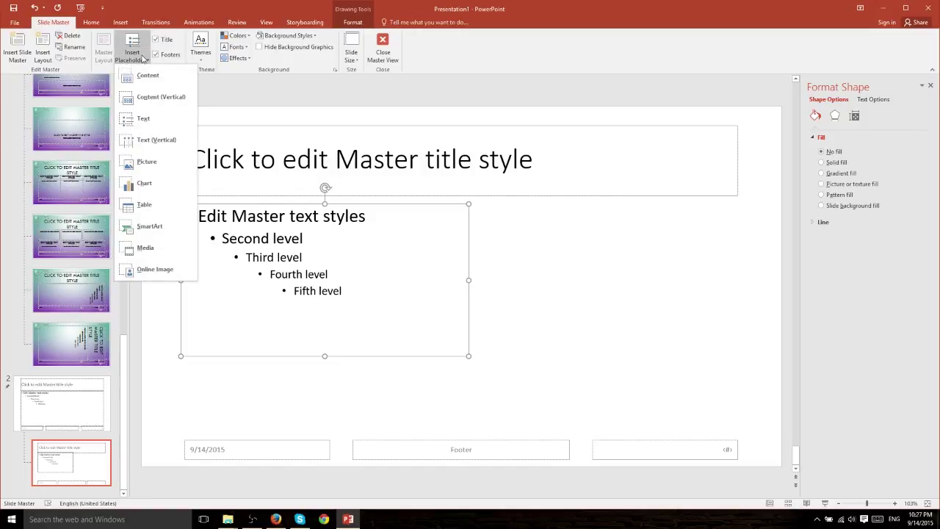
click(167, 163)
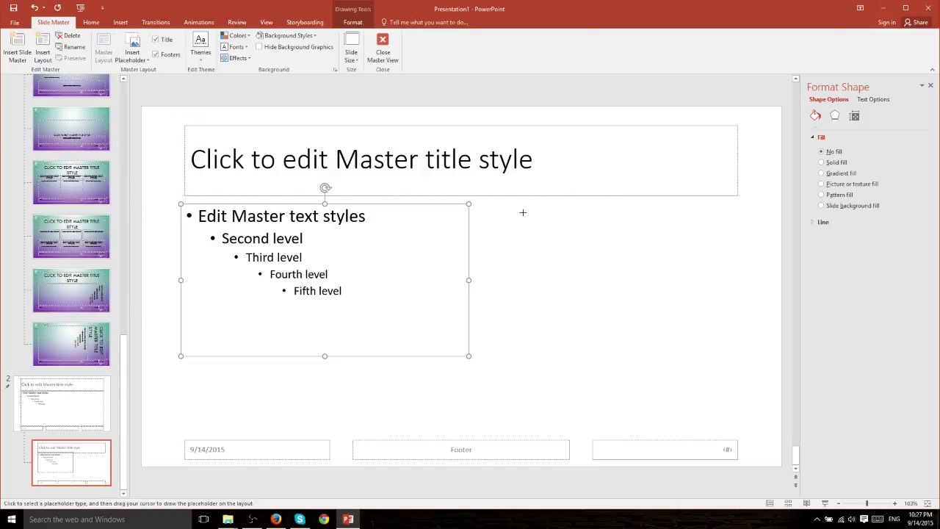
mouse_move(490, 204)
mouse_down()
mouse_move(755, 415)
mouse_move(635, 405)
mouse_move(625, 432)
mouse_up()
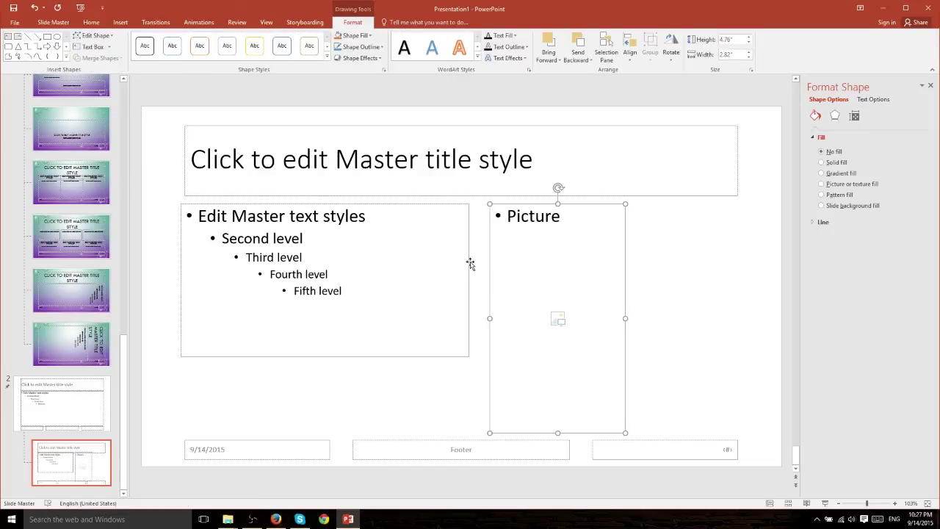
click(53, 22)
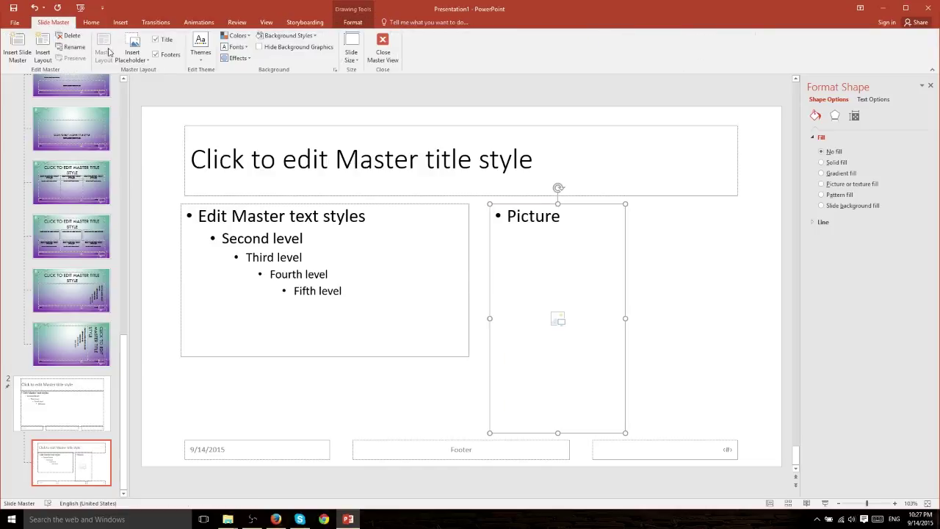
click(135, 55)
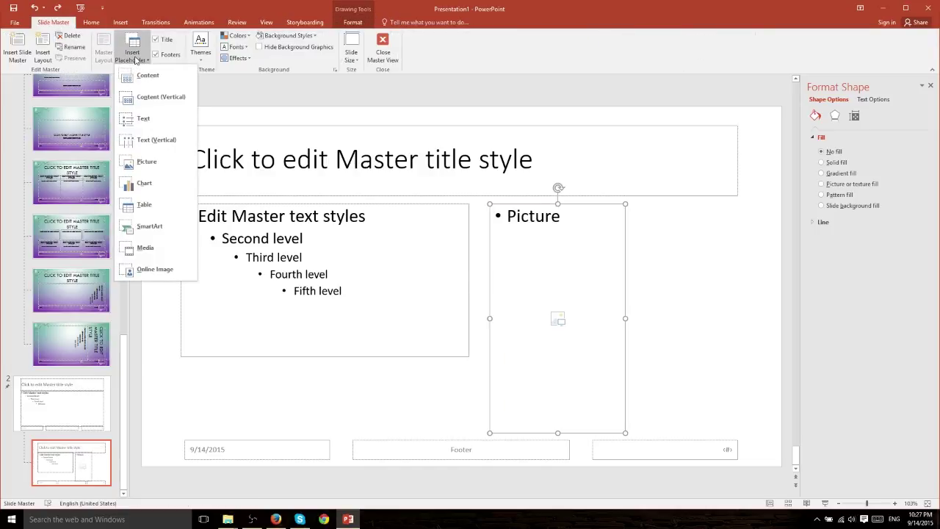
click(158, 249)
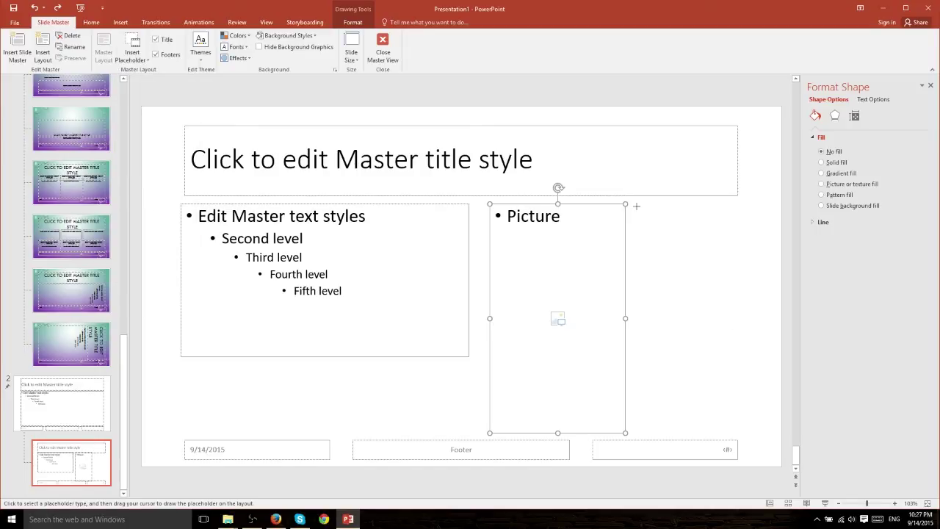
mouse_move(635, 206)
mouse_down()
mouse_move(722, 346)
mouse_move(747, 367)
mouse_move(764, 367)
mouse_up()
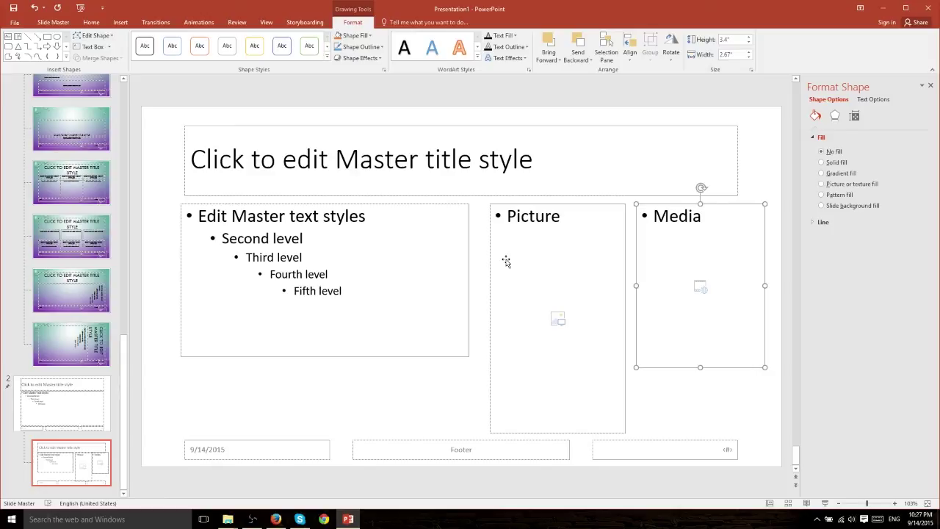
Close Master View and turn on the rulers, leaving gridlines and guides off
click(59, 23)
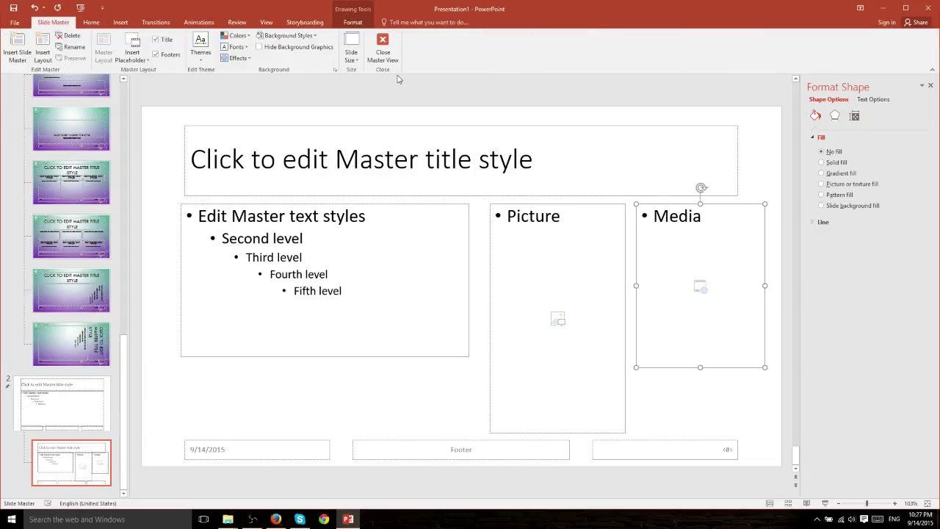
click(382, 45)
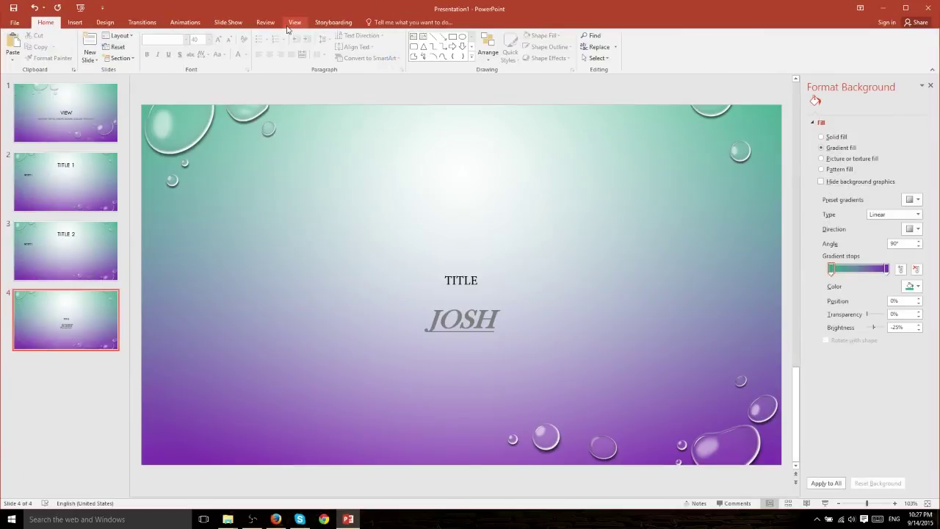
click(294, 22)
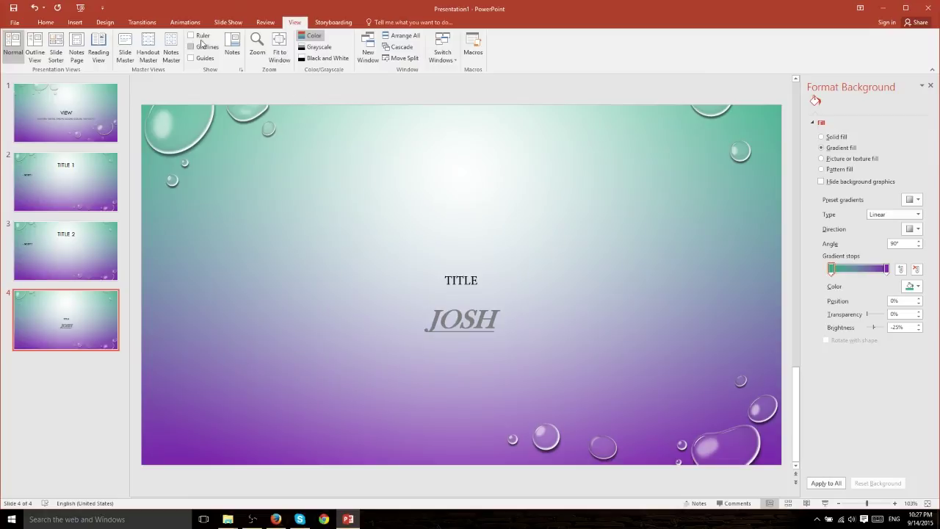
click(203, 46)
click(205, 47)
click(207, 58)
click(206, 58)
click(204, 36)
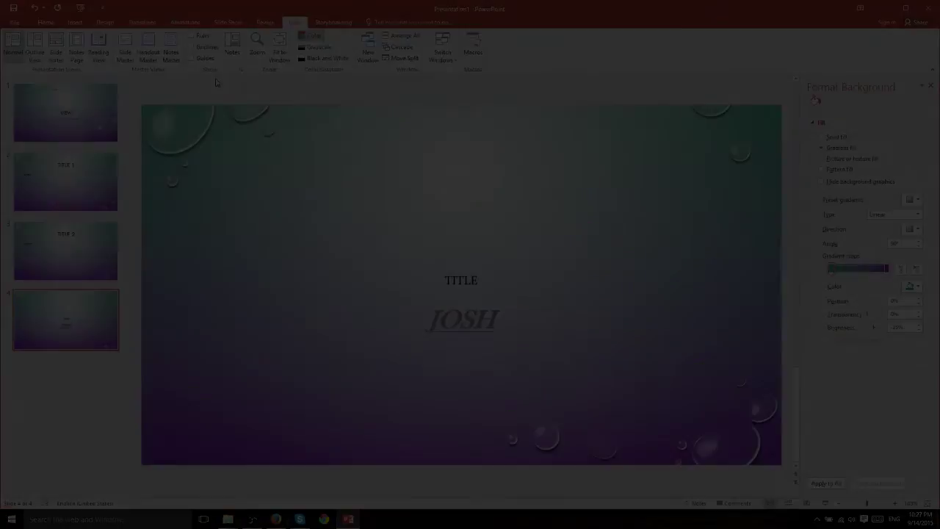